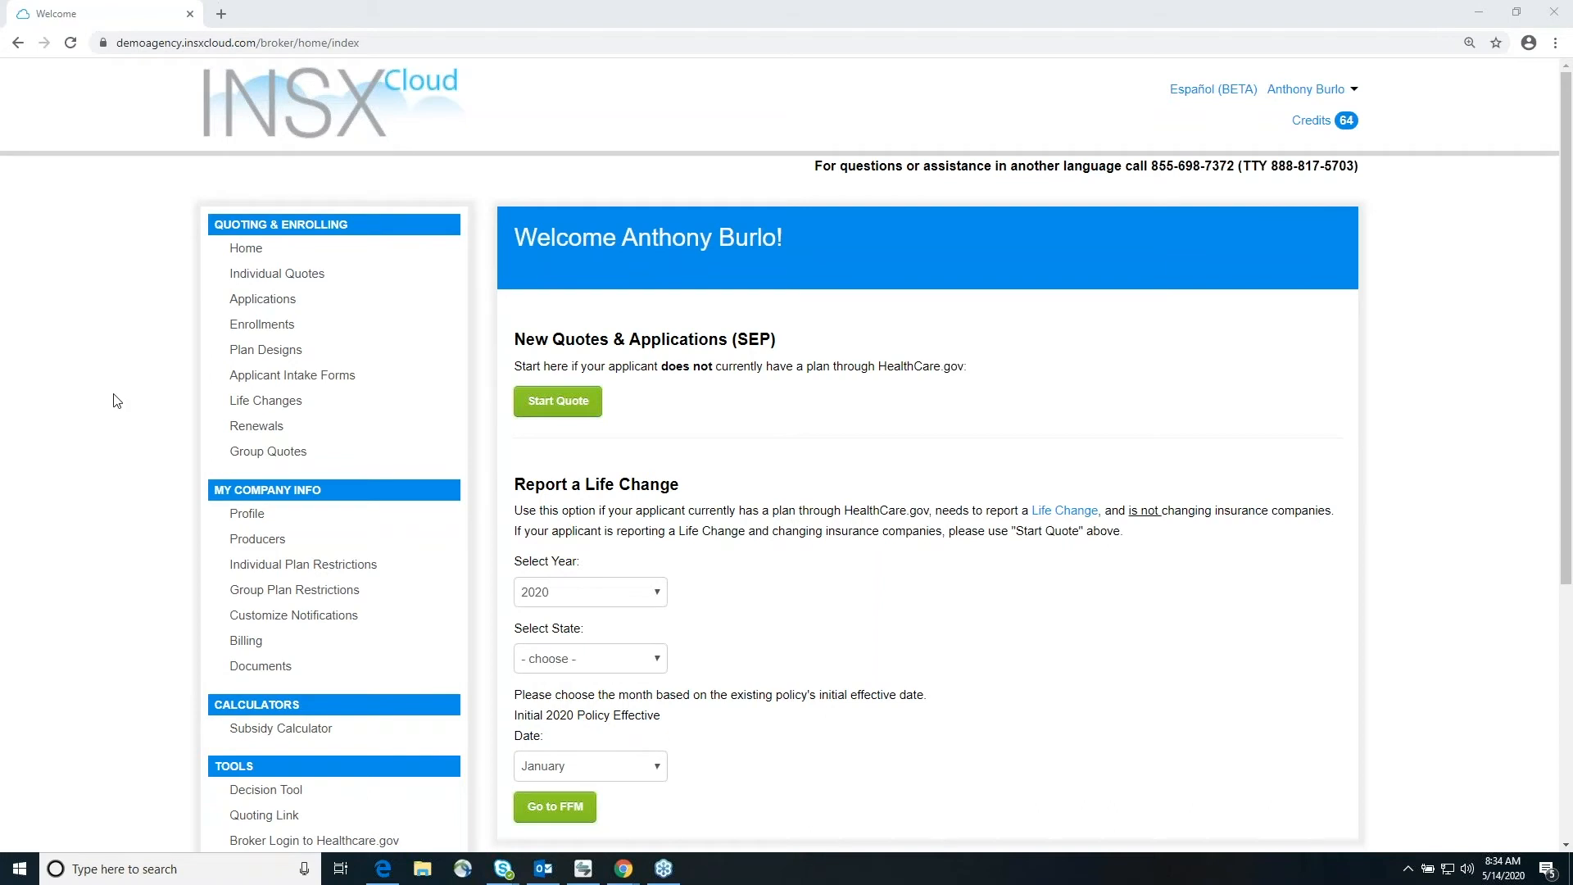
Step: Start a new Health Plan Decision Tool comparison that runs individual quotes only
{"action": "scroll", "coordinate": [117, 400], "scroll_direction": "down", "scroll_amount": 1}
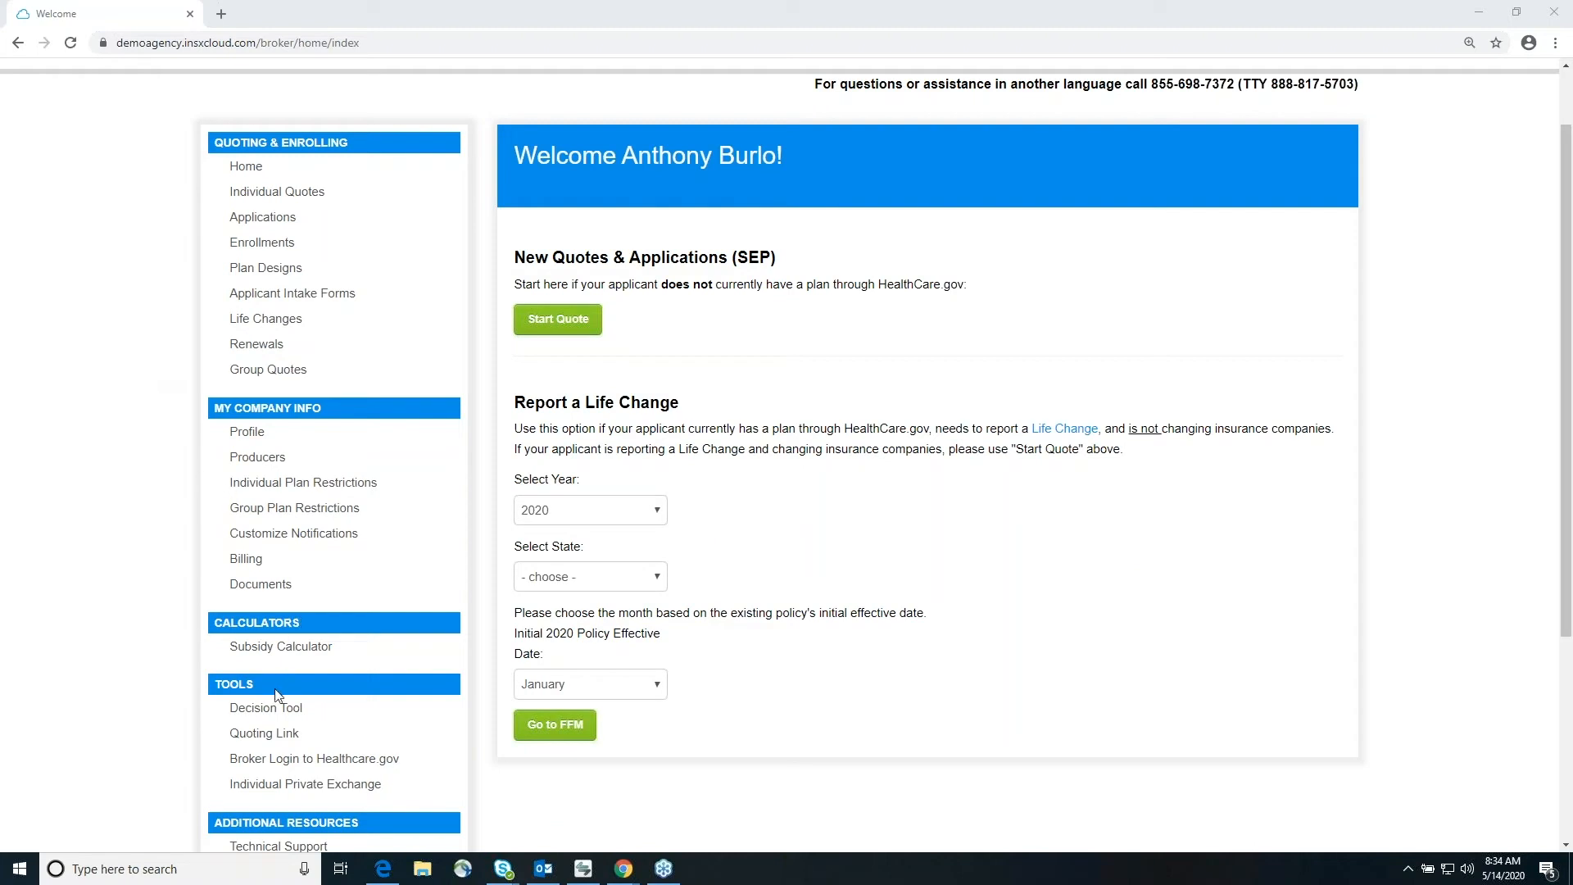
{"action": "scroll", "coordinate": [189, 637], "scroll_direction": "down", "scroll_amount": 1}
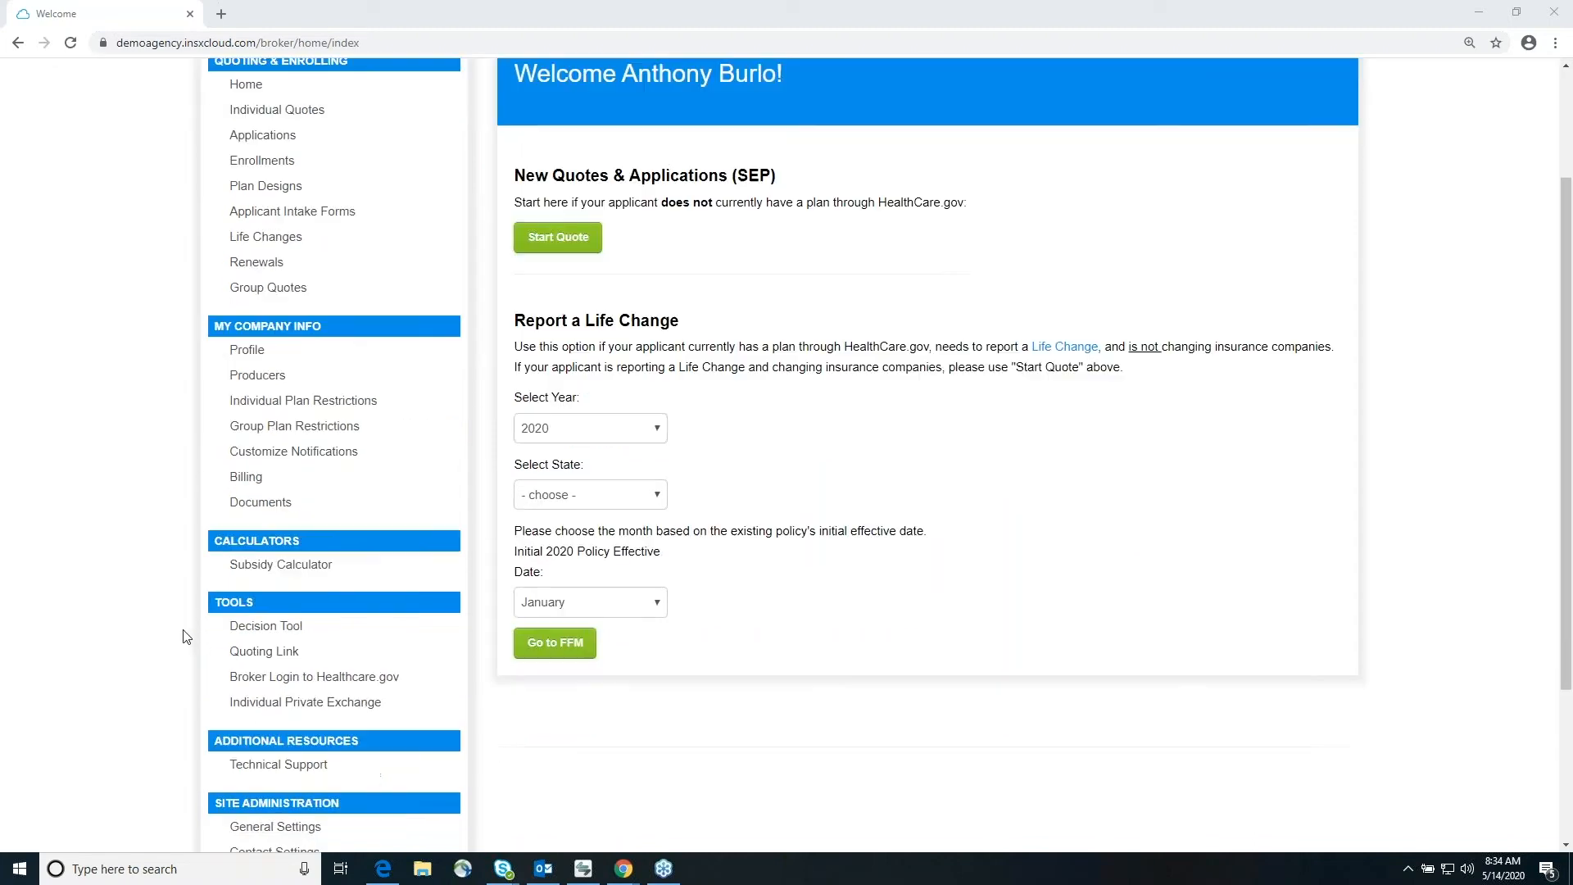
{"action": "left_click", "coordinate": [262, 632]}
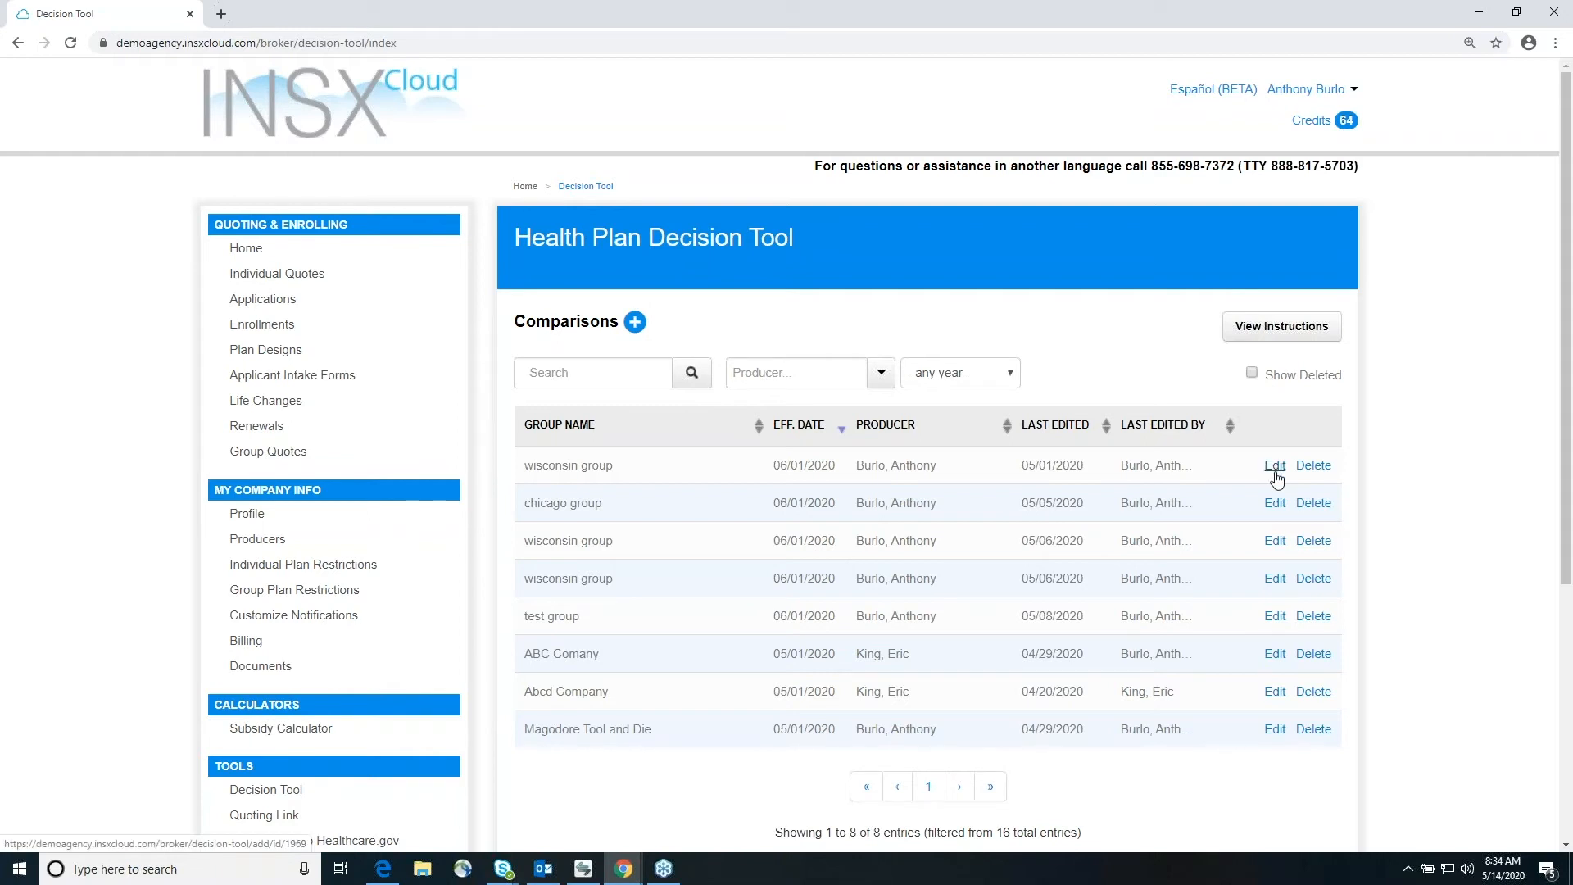
{"action": "left_click", "coordinate": [633, 324]}
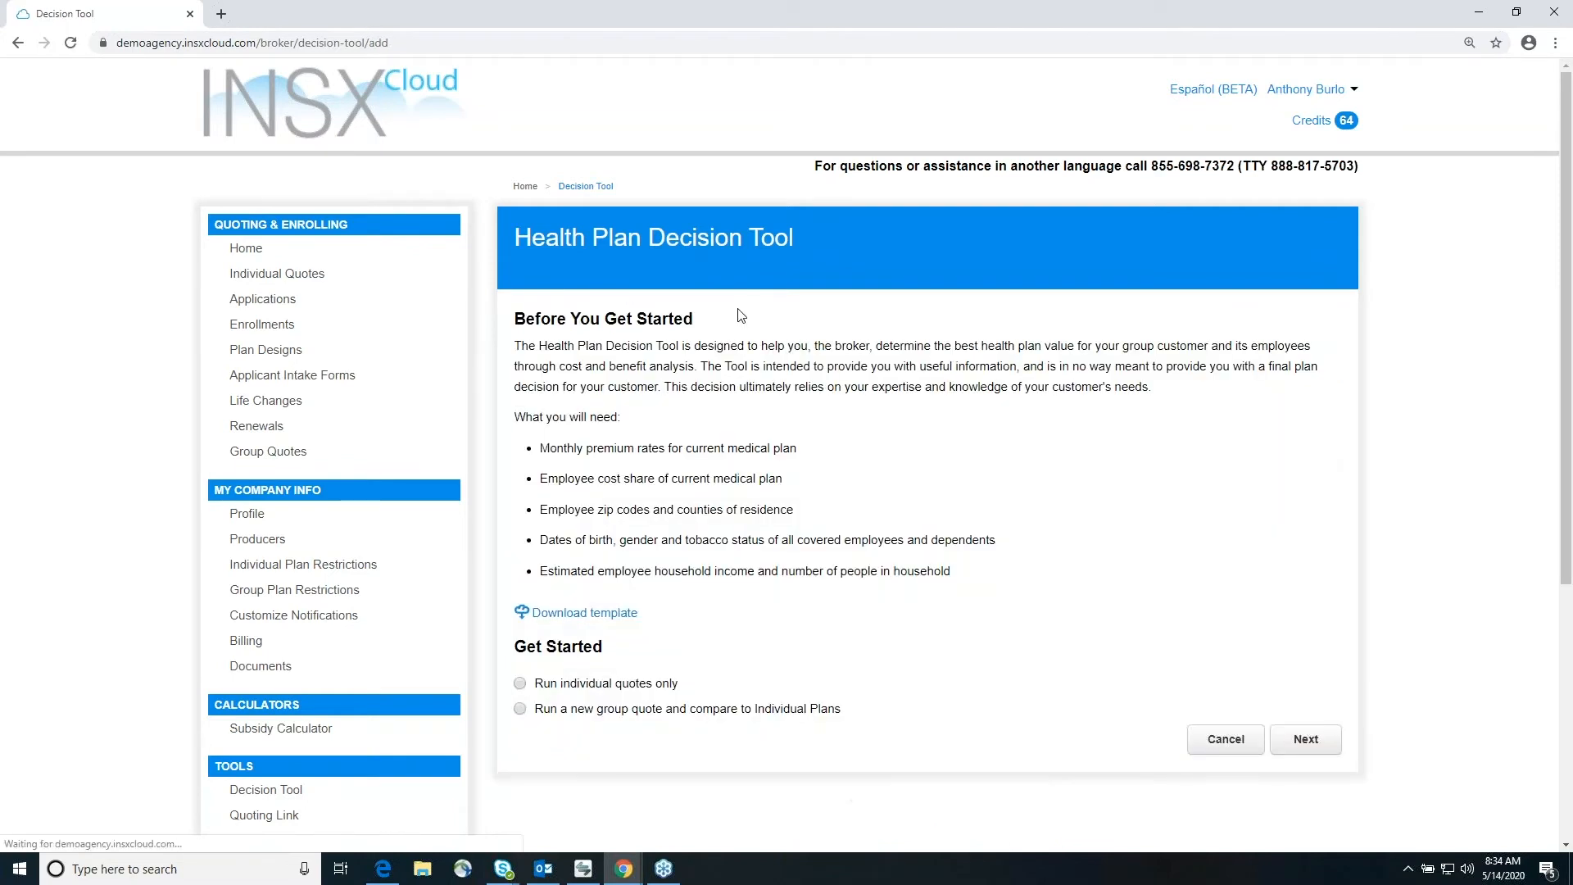
{"action": "scroll", "coordinate": [1098, 467], "scroll_direction": "down", "scroll_amount": 1}
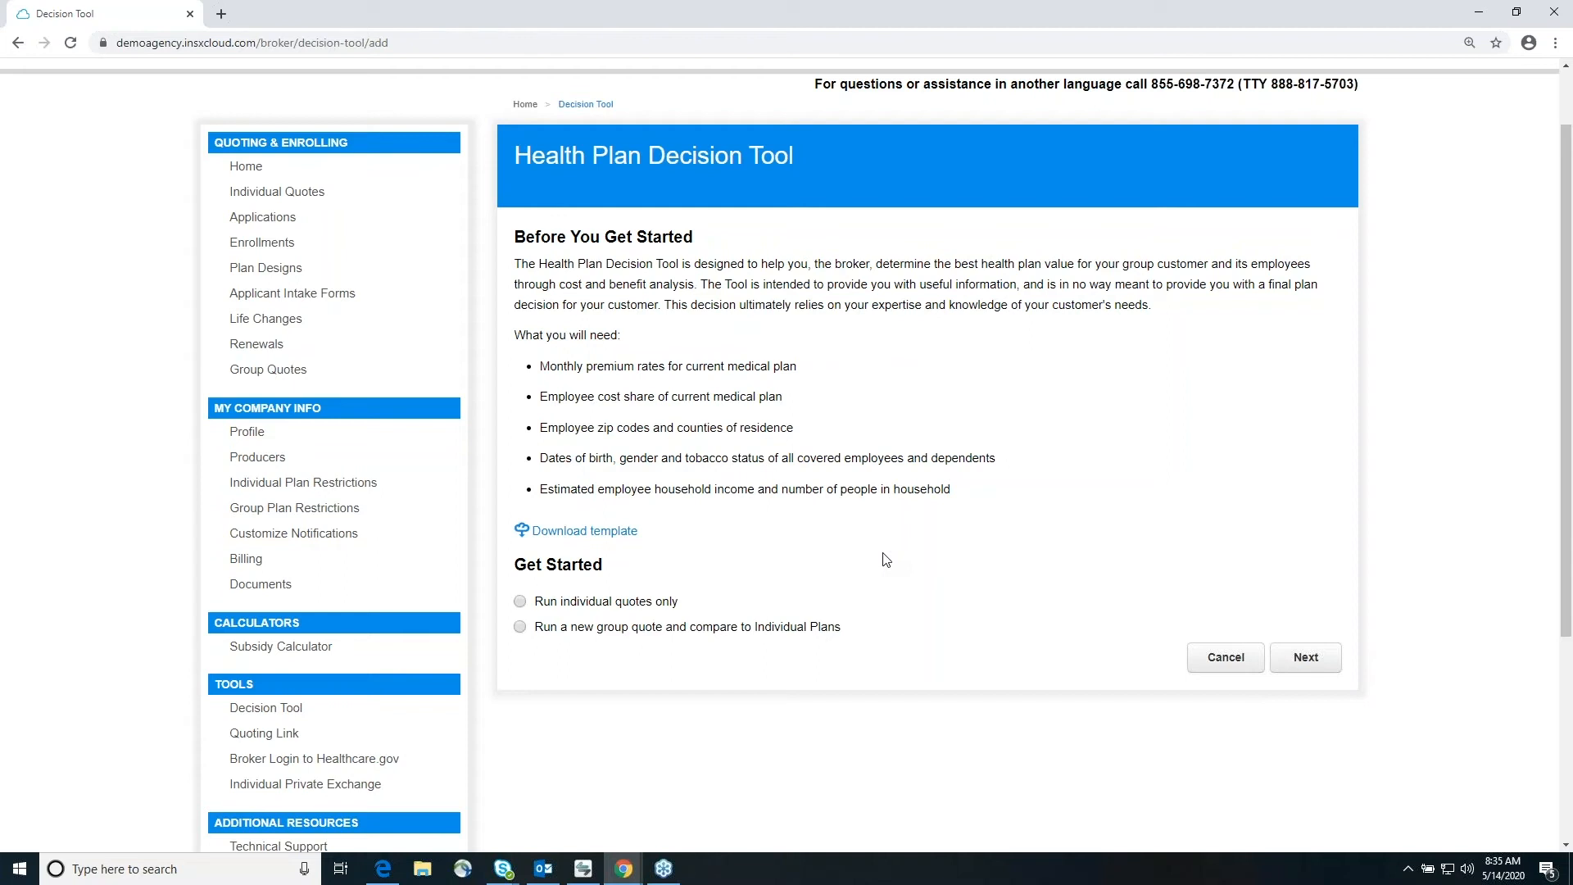
{"action": "left_click", "coordinate": [520, 602]}
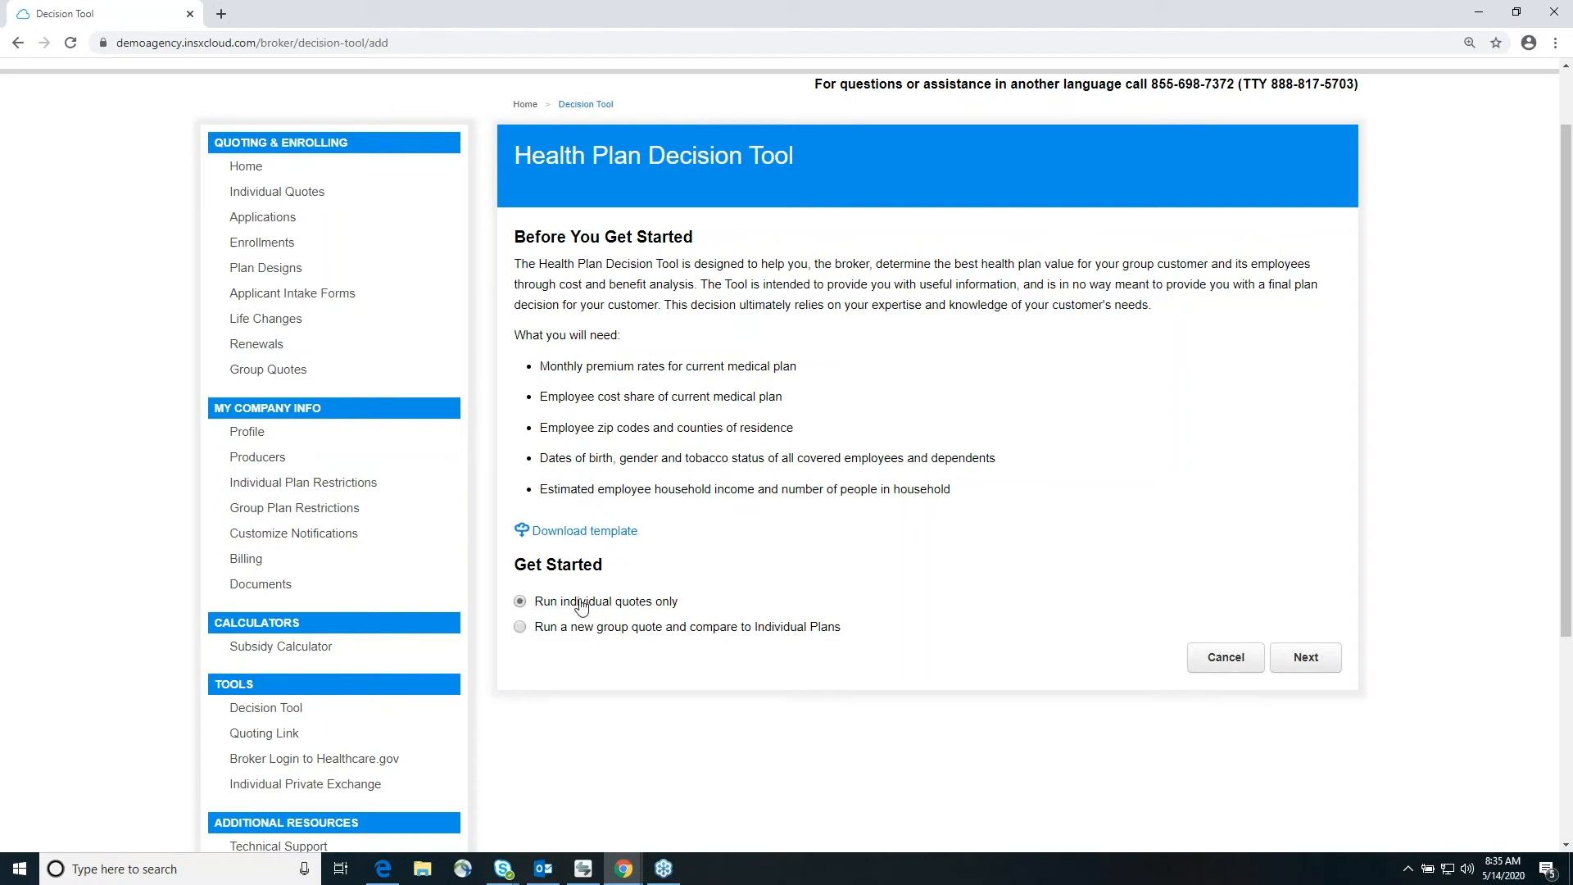
{"action": "left_click", "coordinate": [1307, 660]}
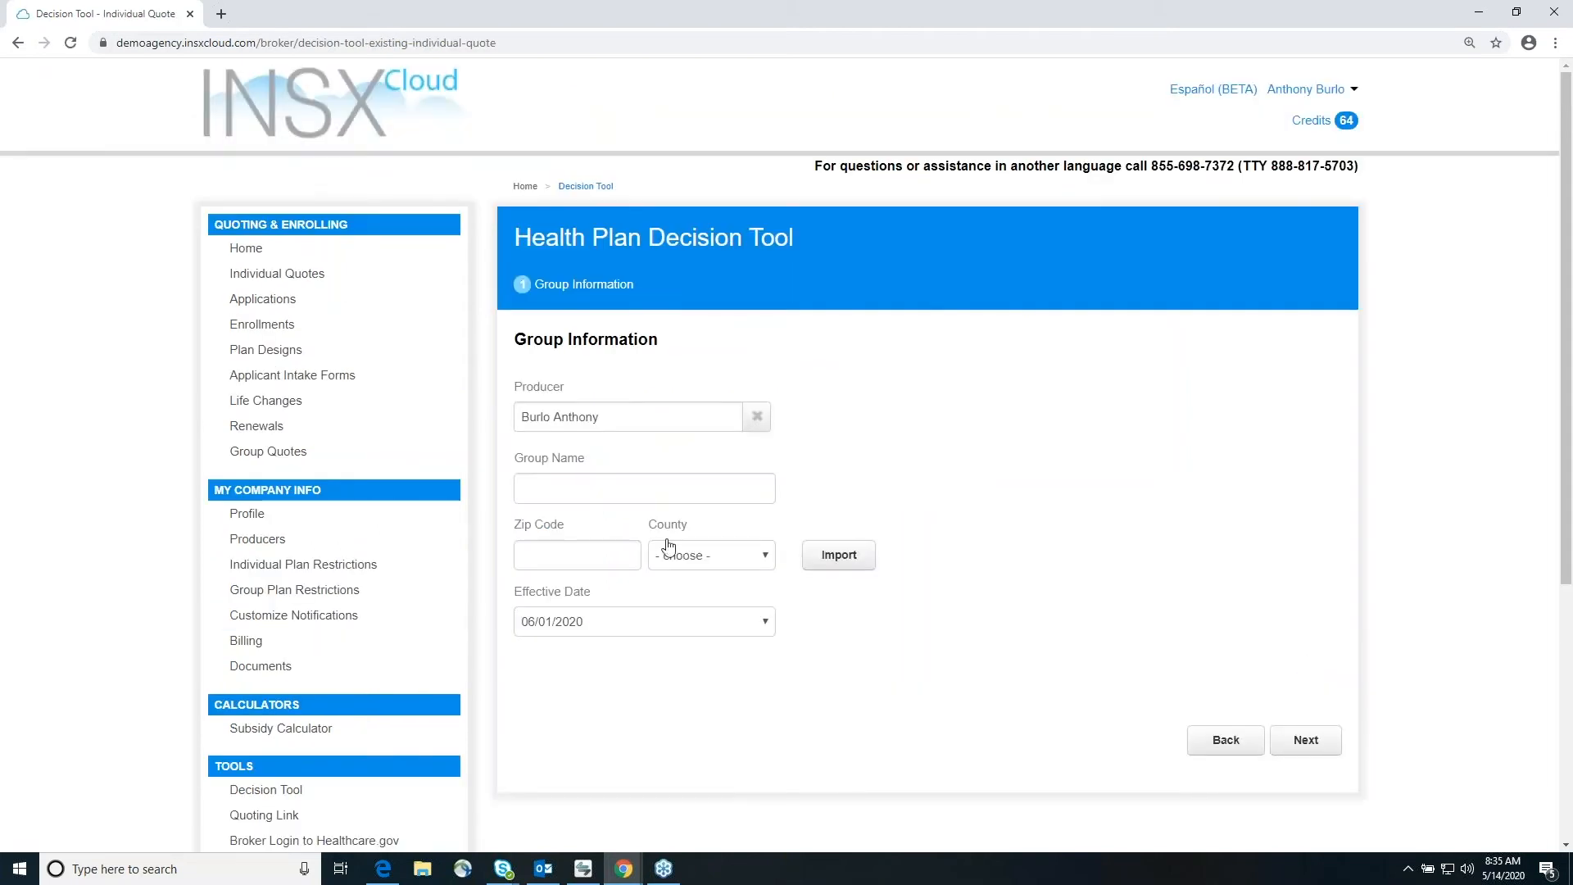
Step: Enter Test Group California as the group name and 78257 as its zip code in the group information
{"action": "left_click", "coordinate": [649, 486]}
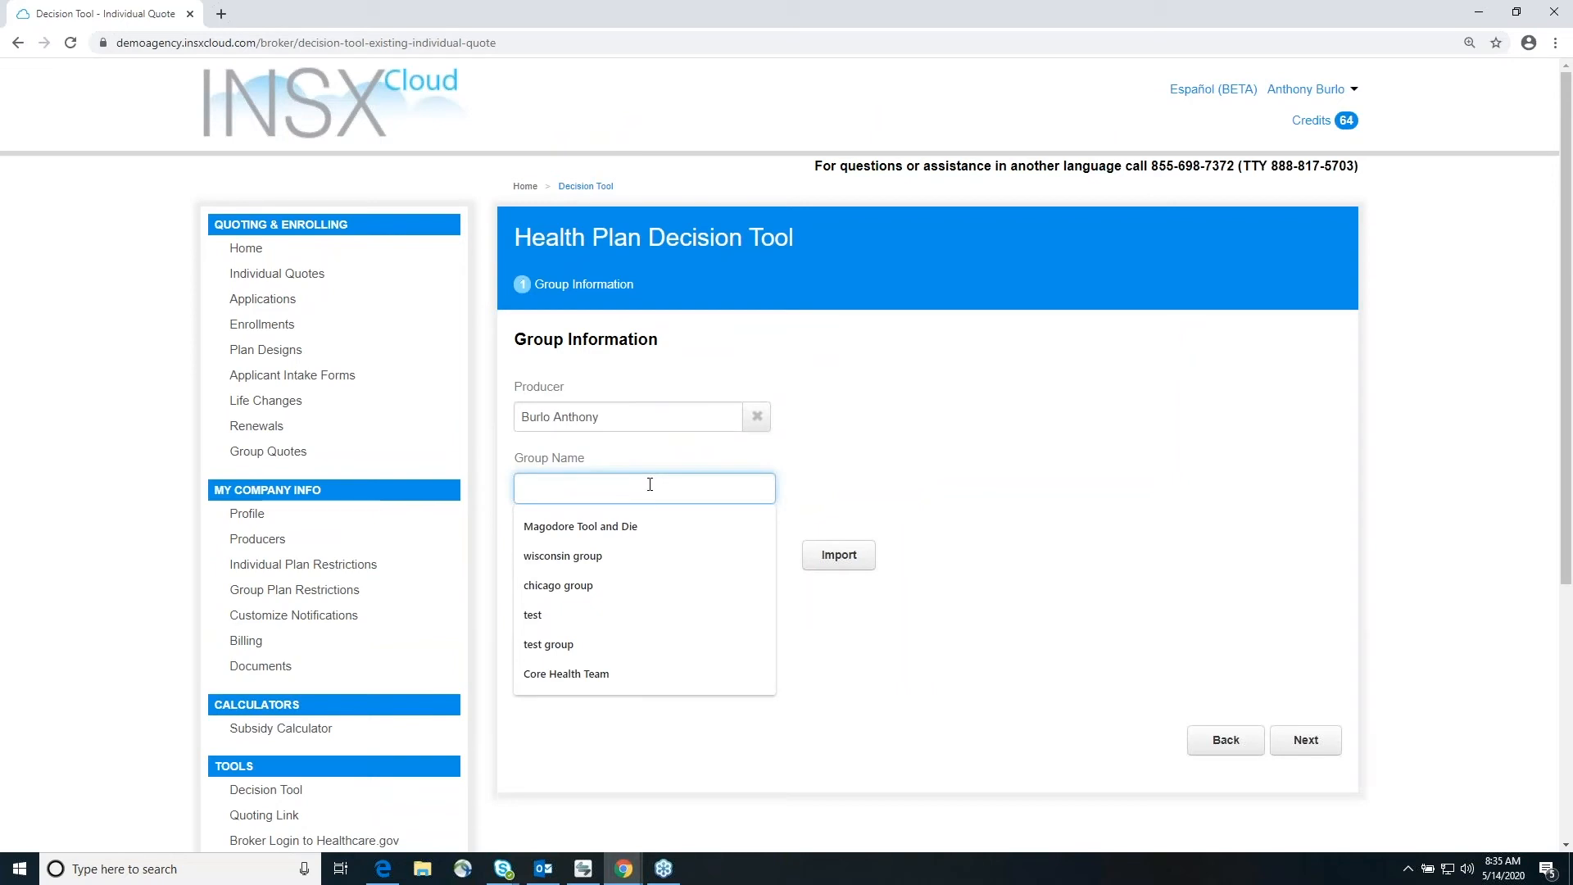
{"action": "type", "text": "TEst"}
{"action": "key", "text": "BackSpace"}
{"action": "key", "text": "BackSpace"}
{"action": "key", "text": "BackSpace"}
{"action": "type", "text": "e"}
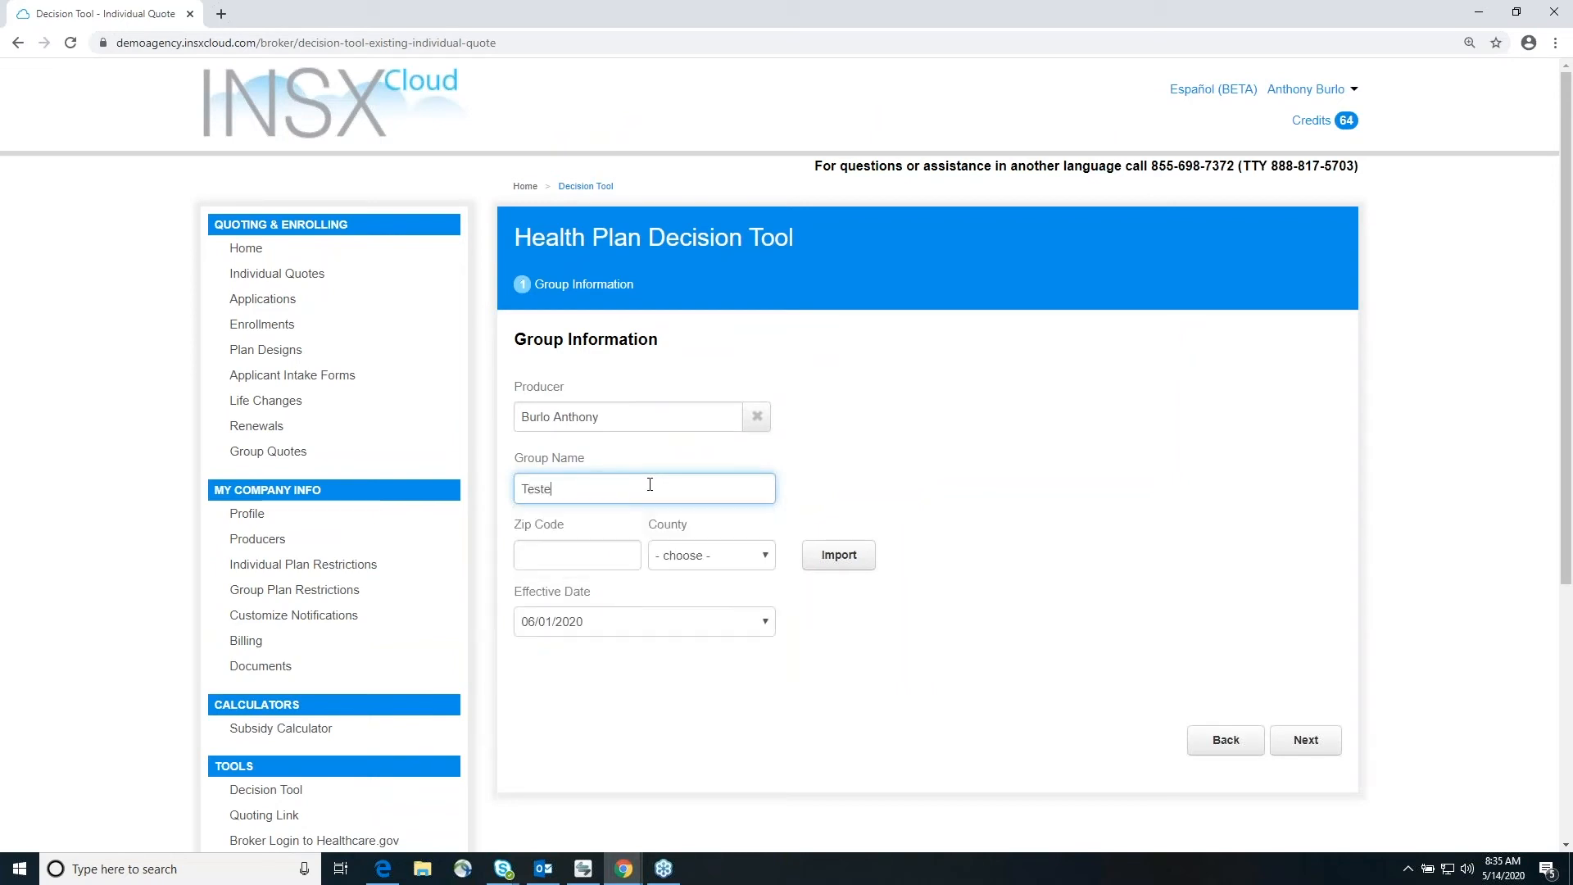
{"action": "key", "text": "BackSpace"}
{"action": "type", "text": " Group California"}
{"action": "key", "text": "Tab"}
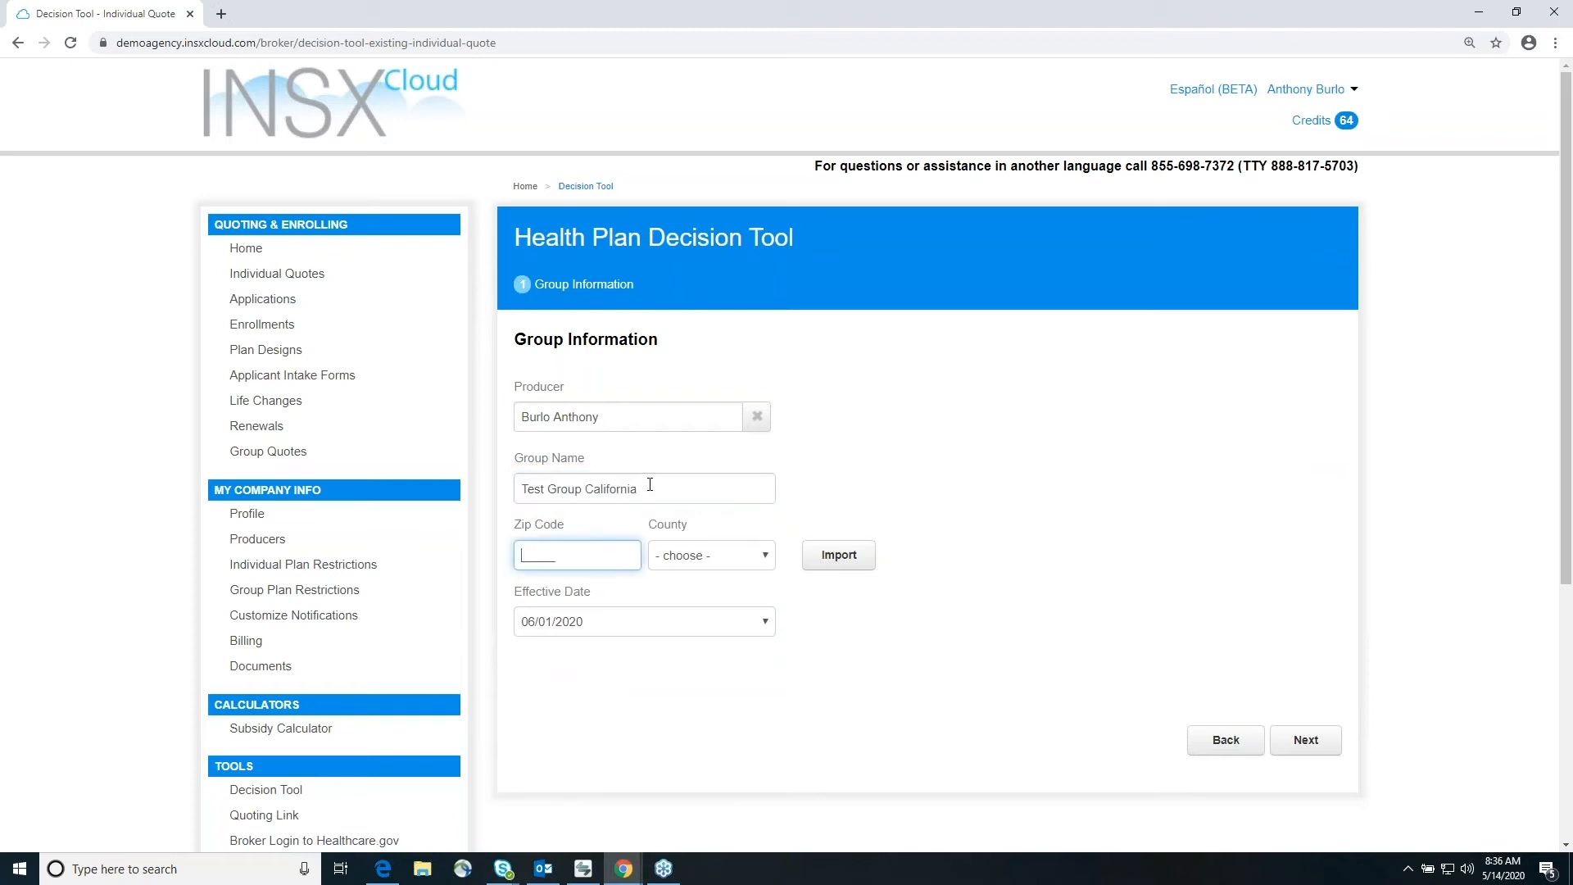
{"action": "type", "text": "78257"}
{"action": "key", "text": "Tab"}
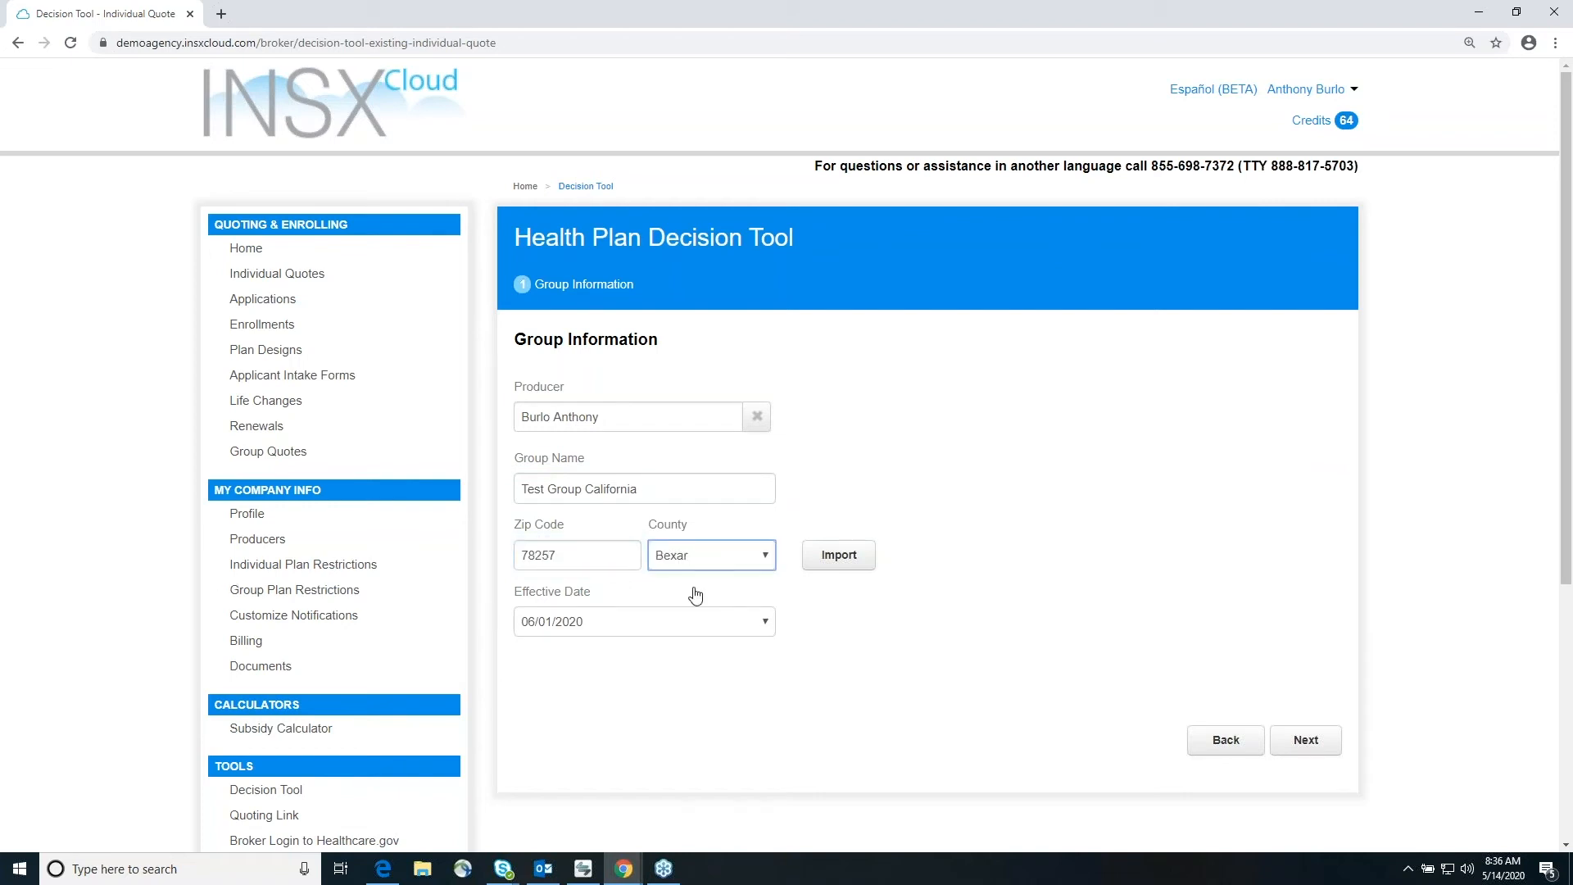
Step: Change the group name to Test Group Texas and save the group information to continue to the census
{"action": "left_click", "coordinate": [652, 484]}
{"action": "key", "text": "BackSpace"}
{"action": "key", "text": "BackSpace"}
{"action": "key", "text": "BackSpace"}
{"action": "key", "text": "BackSpace"}
{"action": "key", "text": "BackSpace"}
{"action": "key", "text": "BackSpace"}
{"action": "key", "text": "BackSpace"}
{"action": "key", "text": "BackSpace"}
{"action": "key", "text": "BackSpace"}
{"action": "key", "text": "BackSpace"}
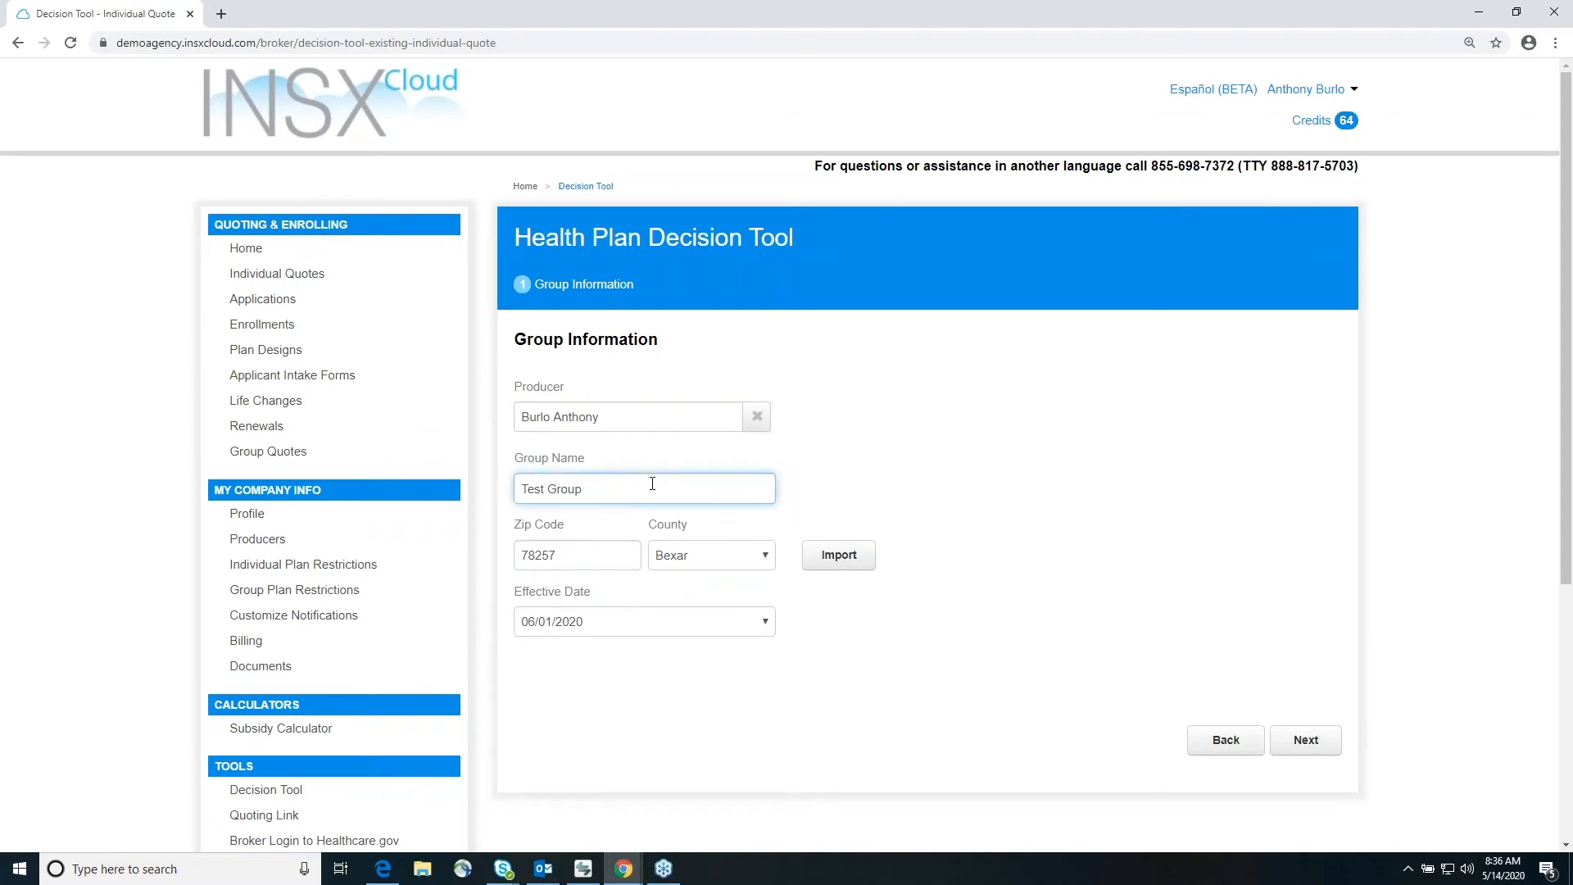
{"action": "type", "text": "Texas"}
{"action": "left_click", "coordinate": [952, 457]}
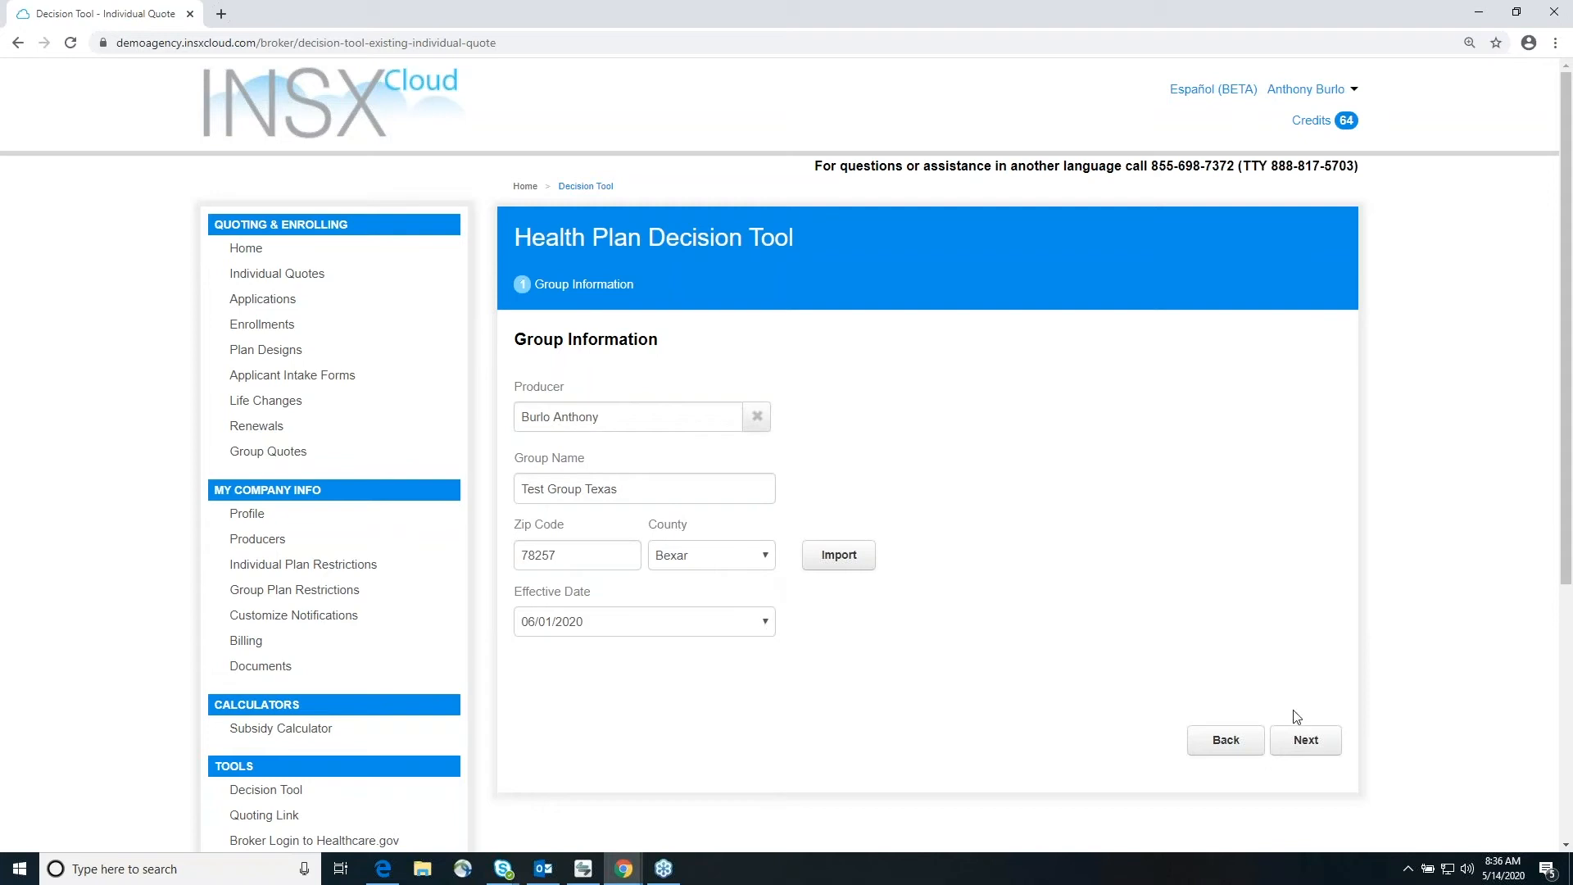
{"action": "left_click", "coordinate": [1326, 734]}
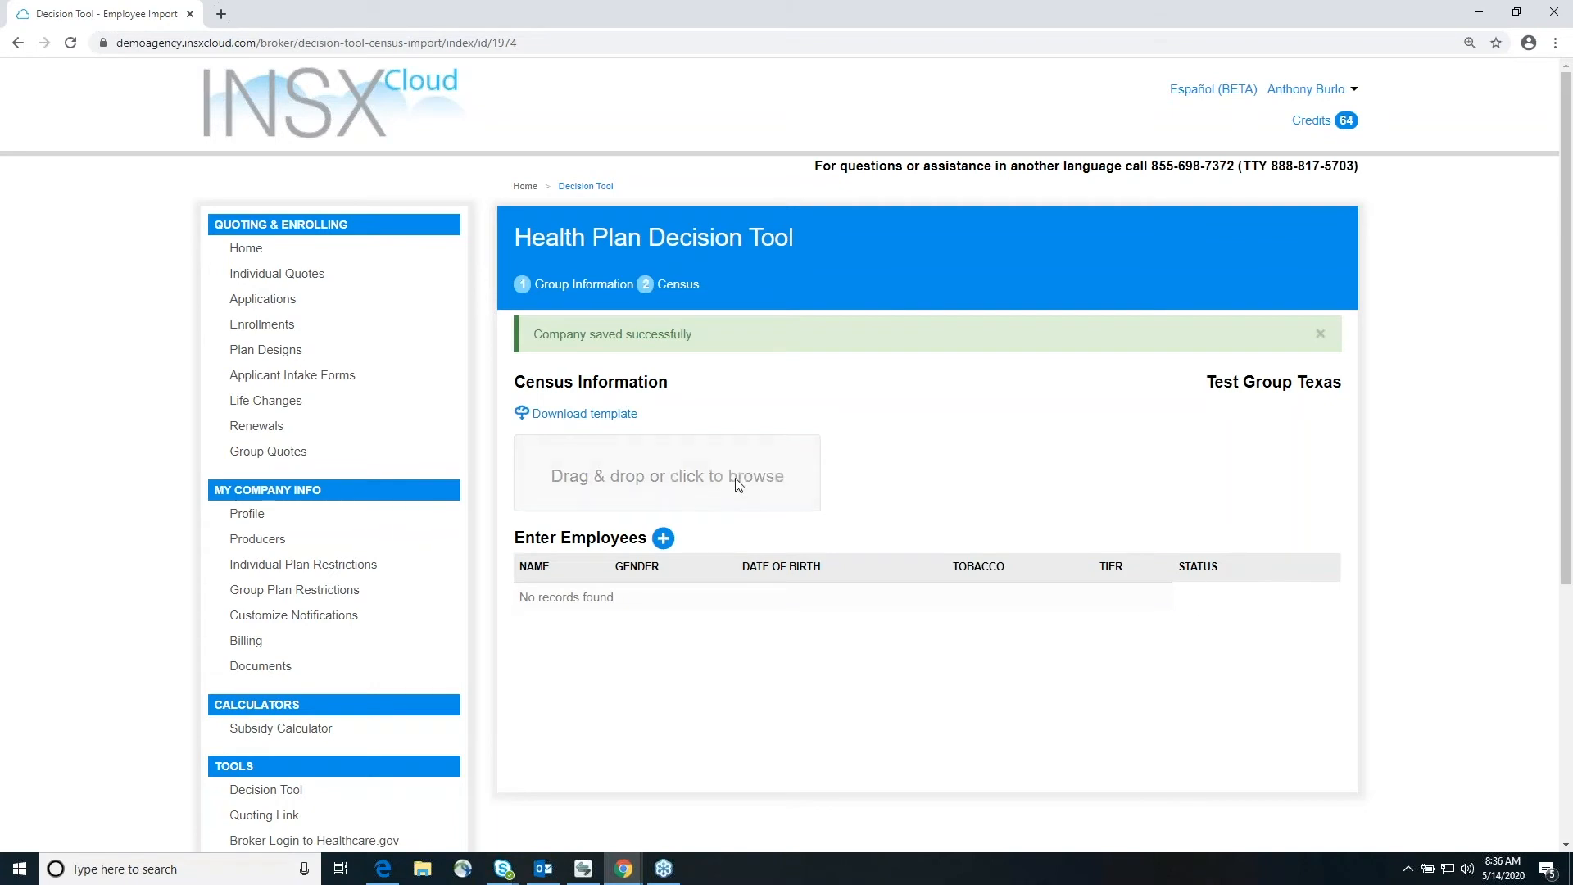
Step: Import the employee census file for the group and continue to the medical plan comparison
{"action": "left_click", "coordinate": [664, 539]}
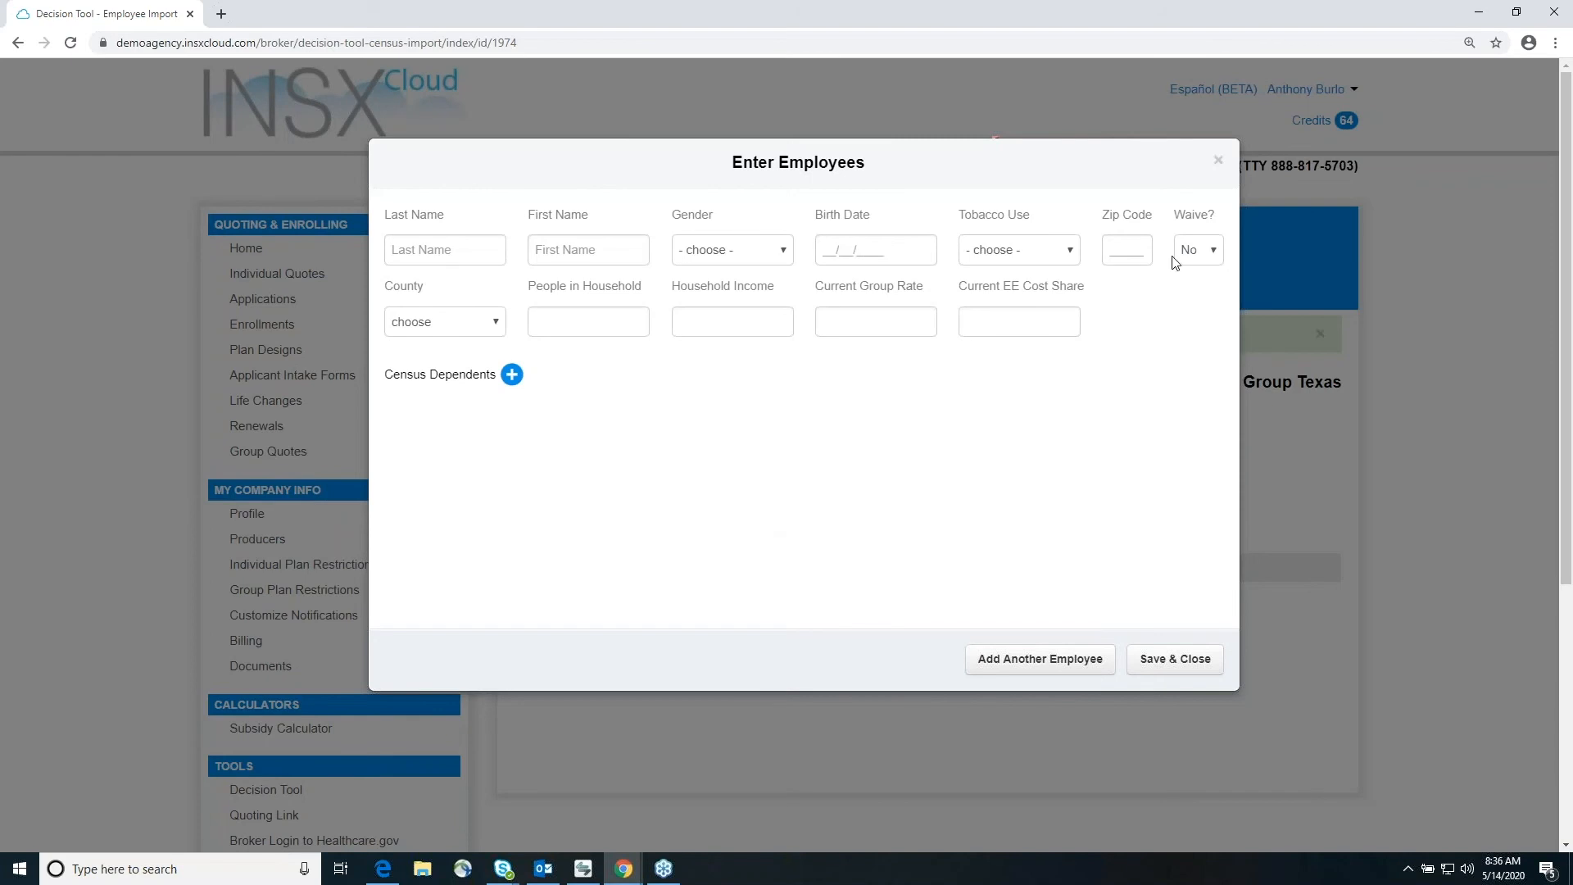
{"action": "left_click", "coordinate": [1218, 160]}
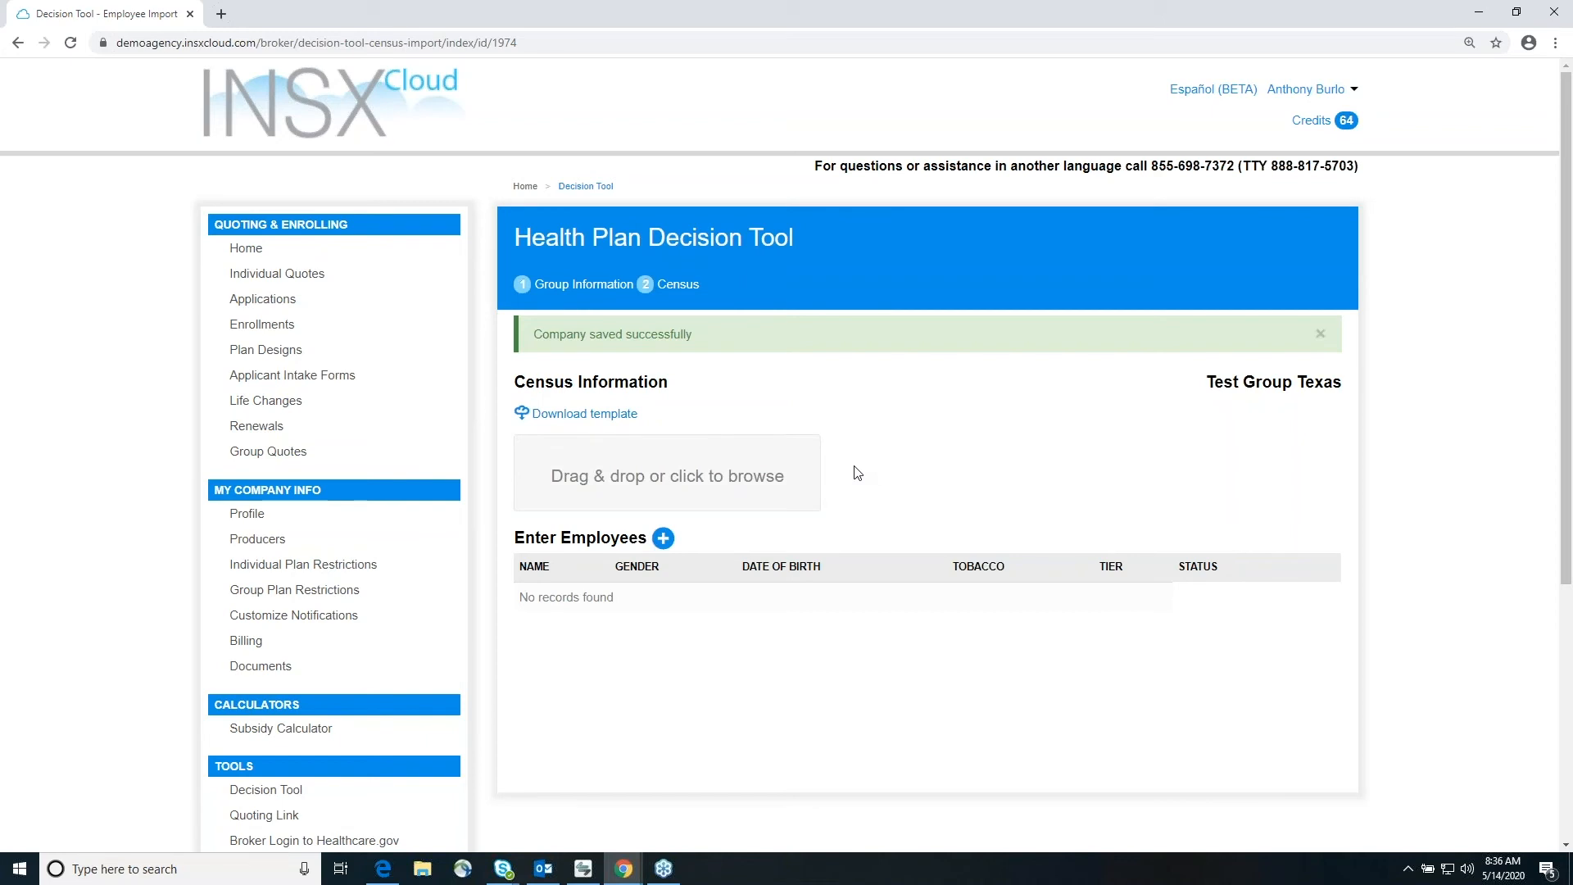
{"action": "left_click_drag", "start_coordinate": [1572, 344], "coordinate": [696, 460]}
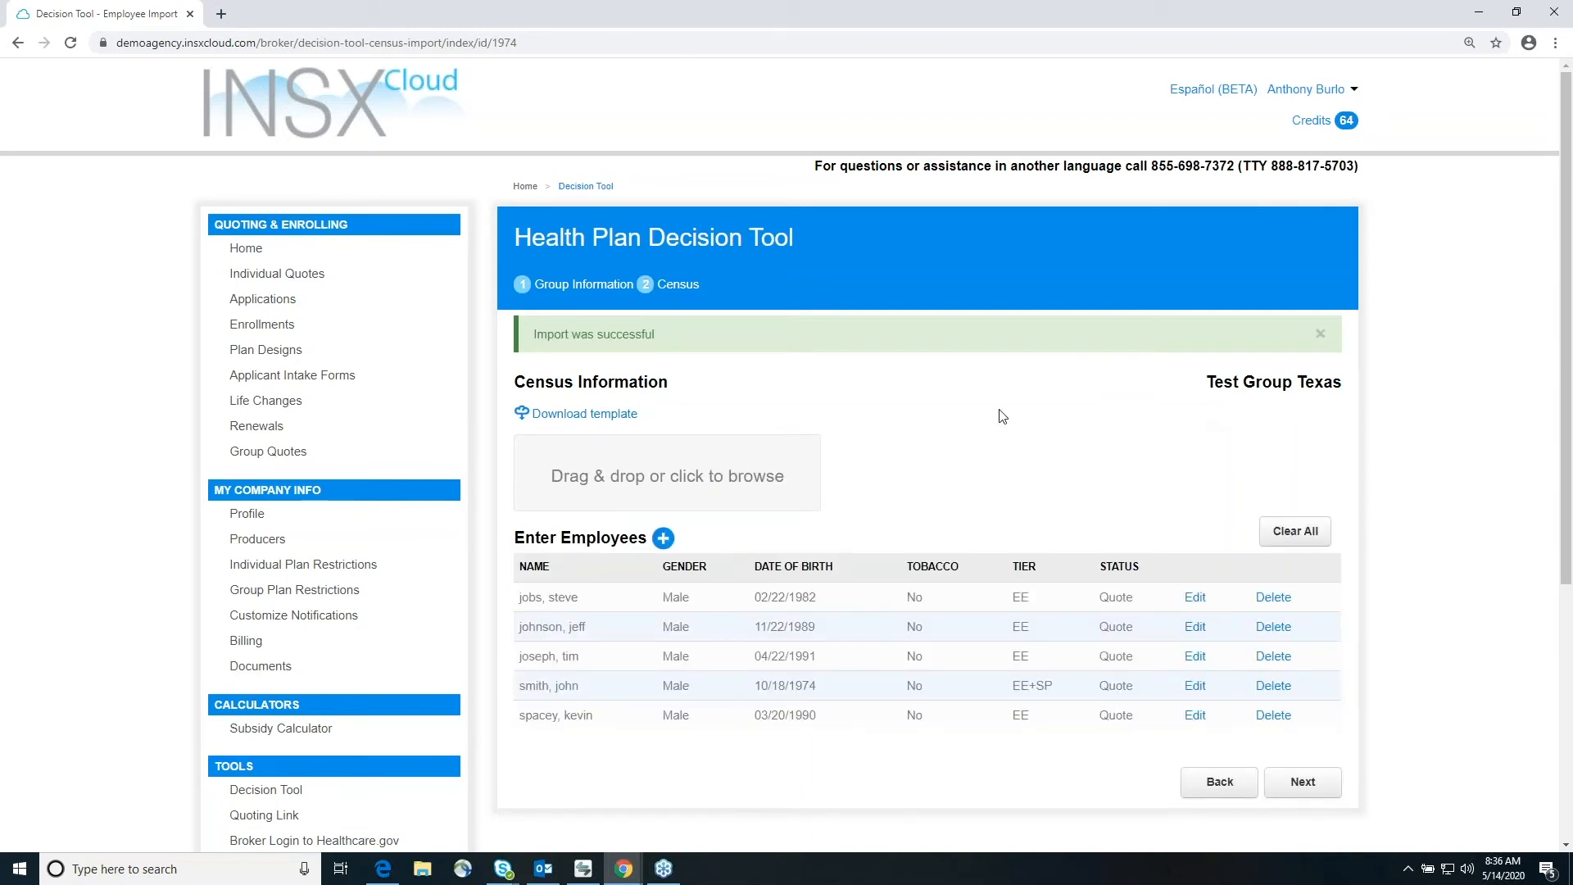
{"action": "scroll", "coordinate": [997, 415], "scroll_direction": "down", "scroll_amount": 2}
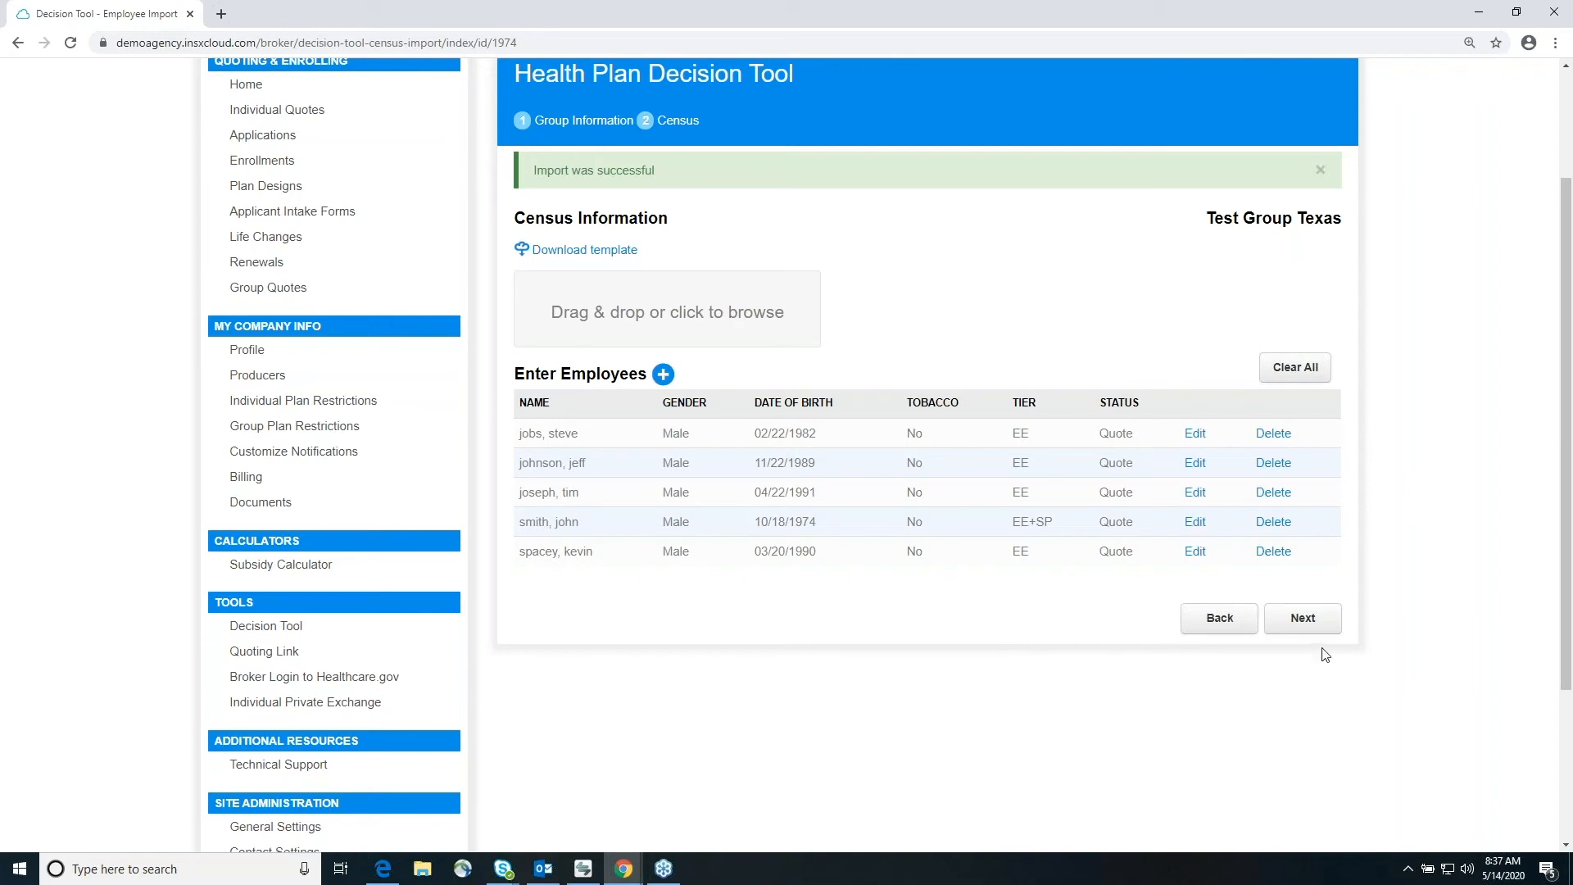
{"action": "left_click", "coordinate": [1313, 627]}
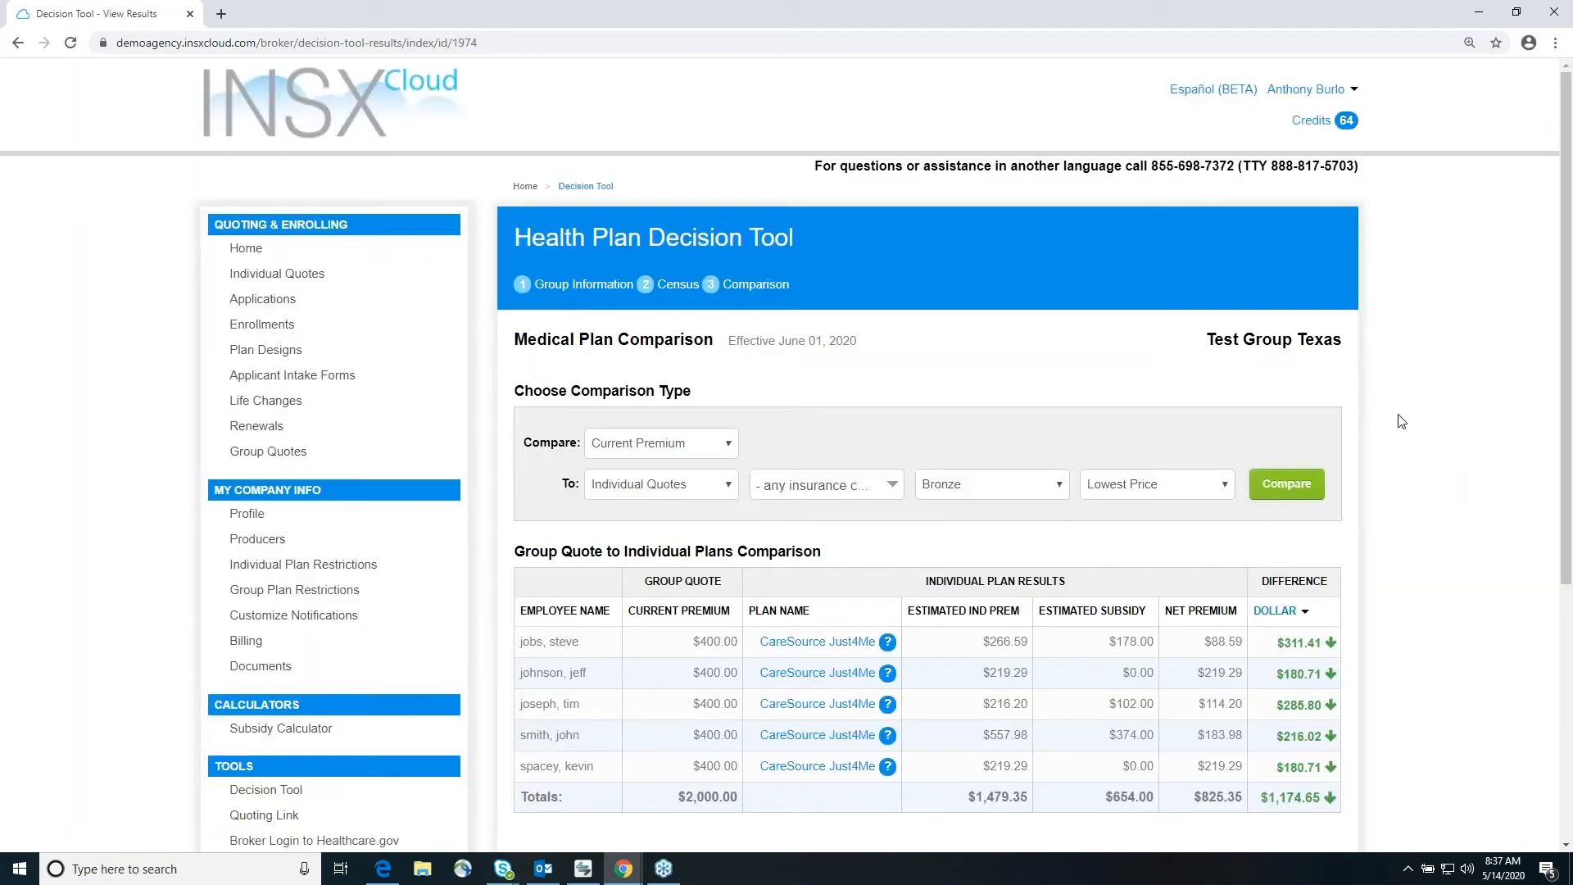
Step: Start individual enrollment by creating a private exchange named Test Group Texas with the sub domain testgrouptexas
{"action": "scroll", "coordinate": [1413, 405], "scroll_direction": "down", "scroll_amount": 2}
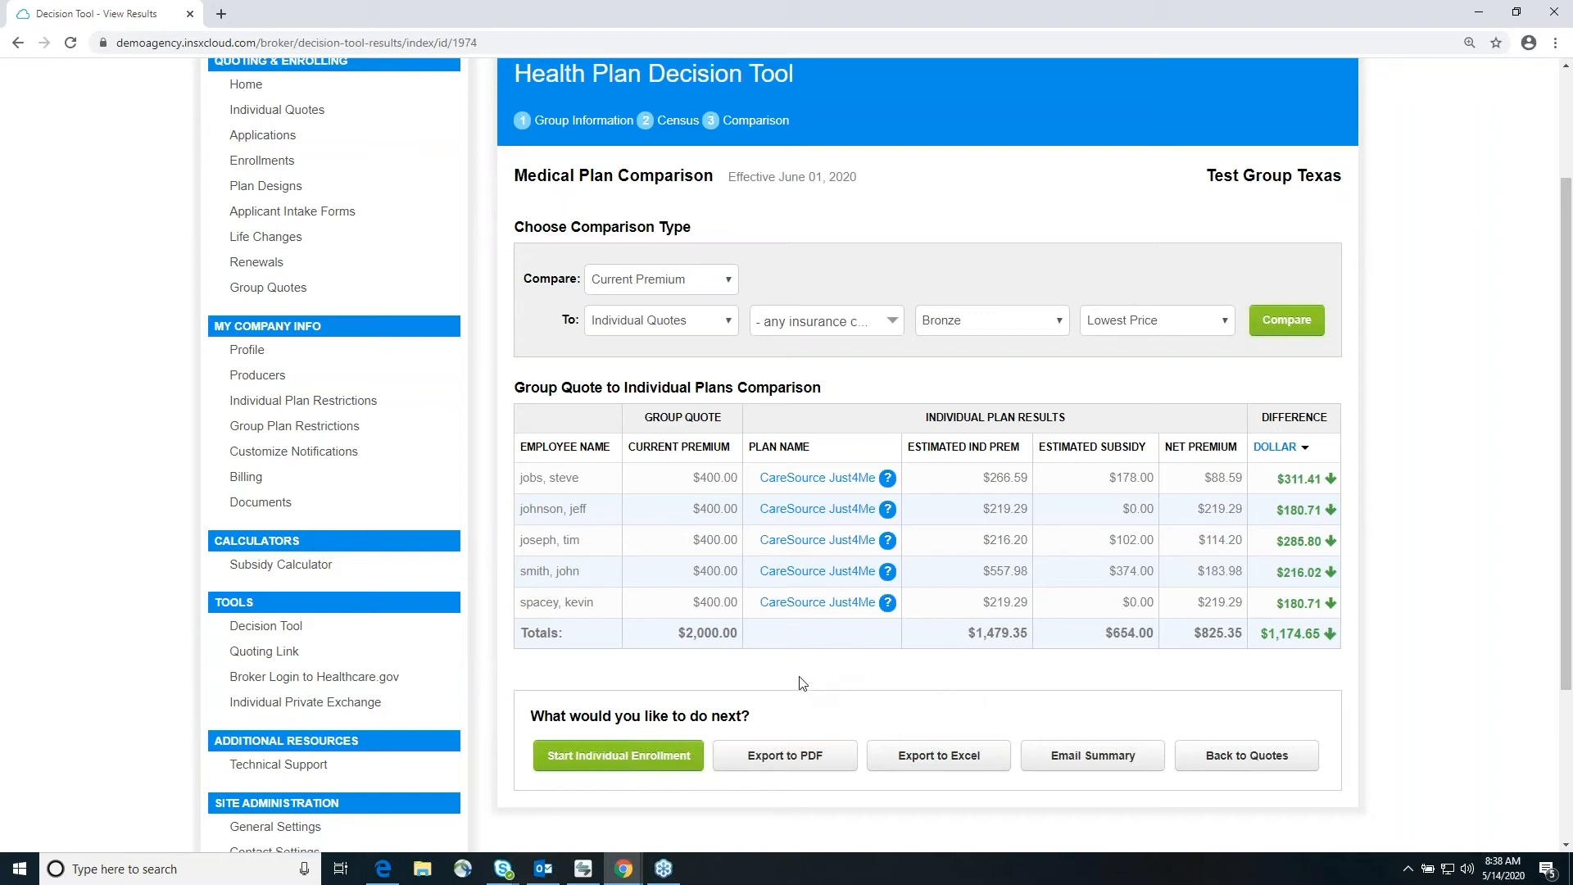
{"action": "left_click", "coordinate": [616, 763]}
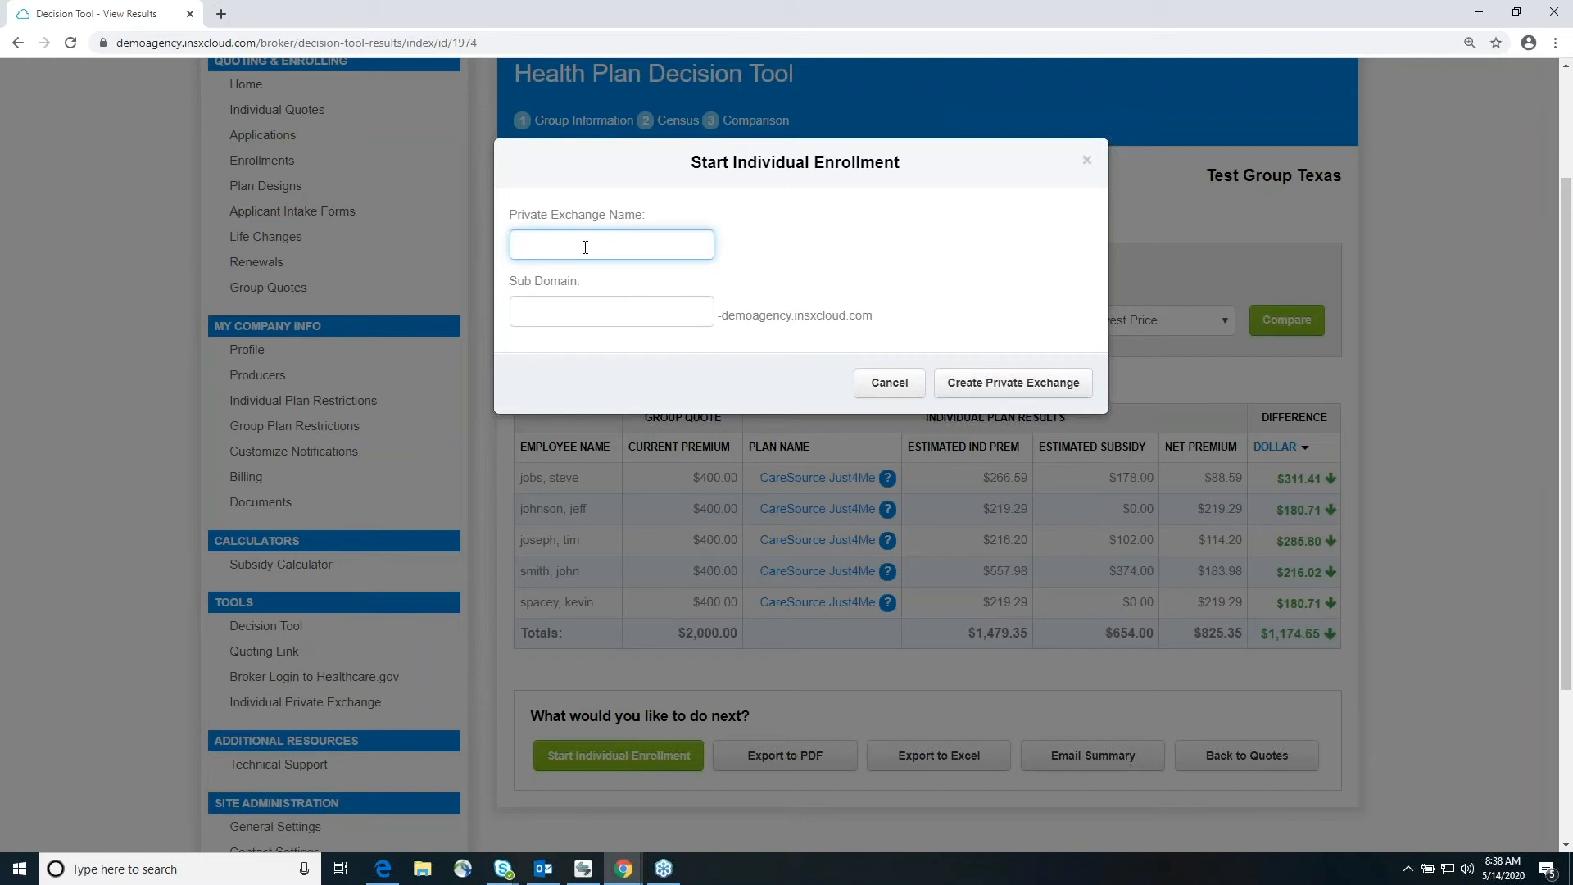
{"action": "type", "text": "Test Group Texas"}
{"action": "key", "text": "Tab"}
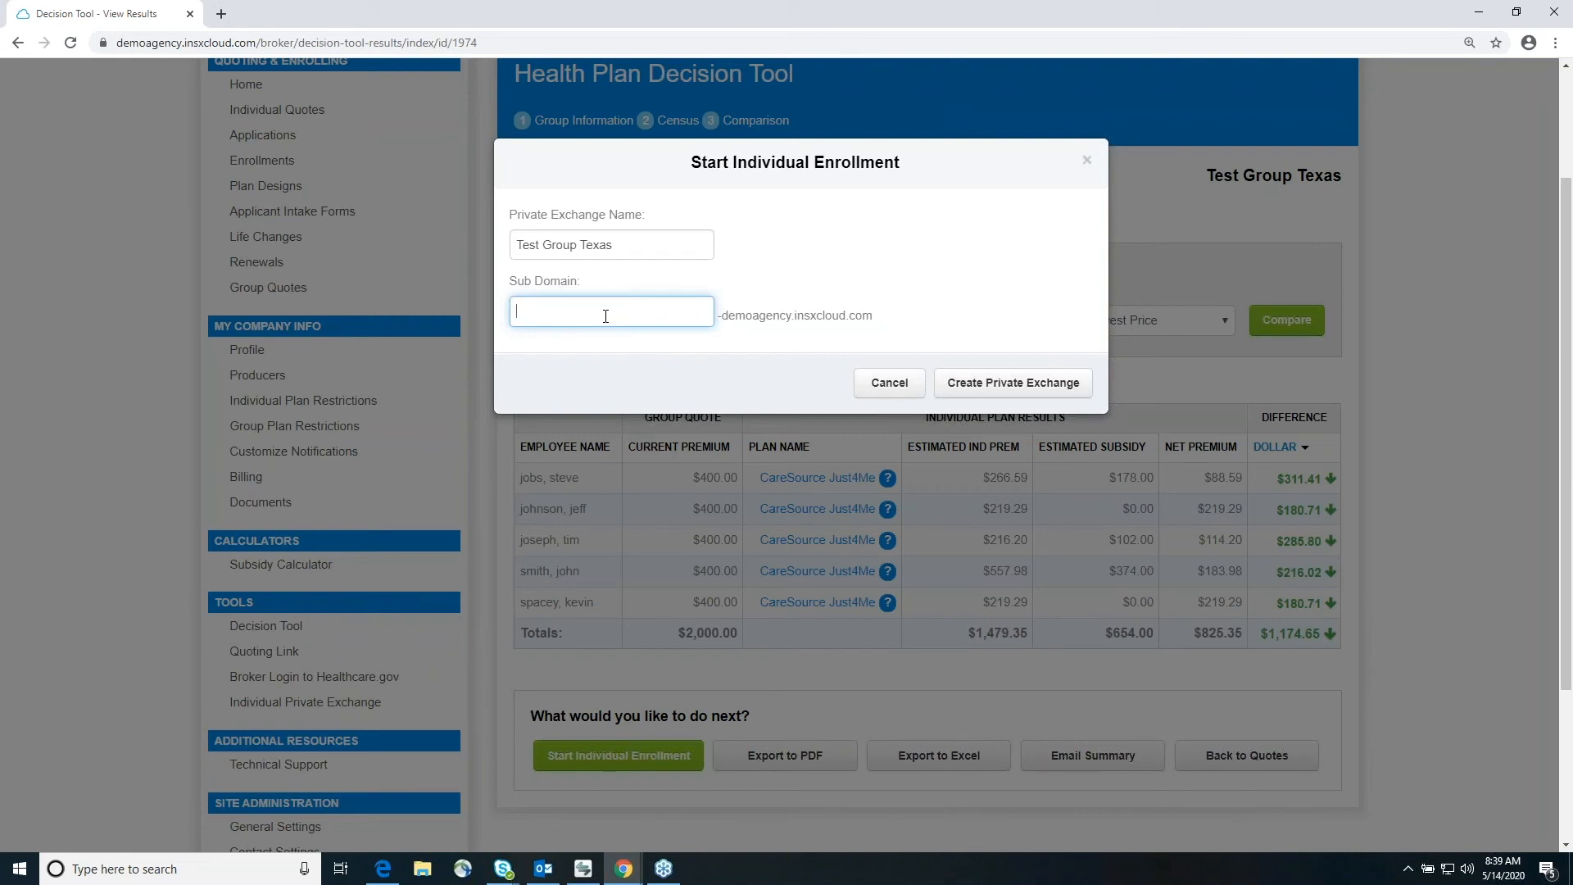
{"action": "type", "text": "test"}
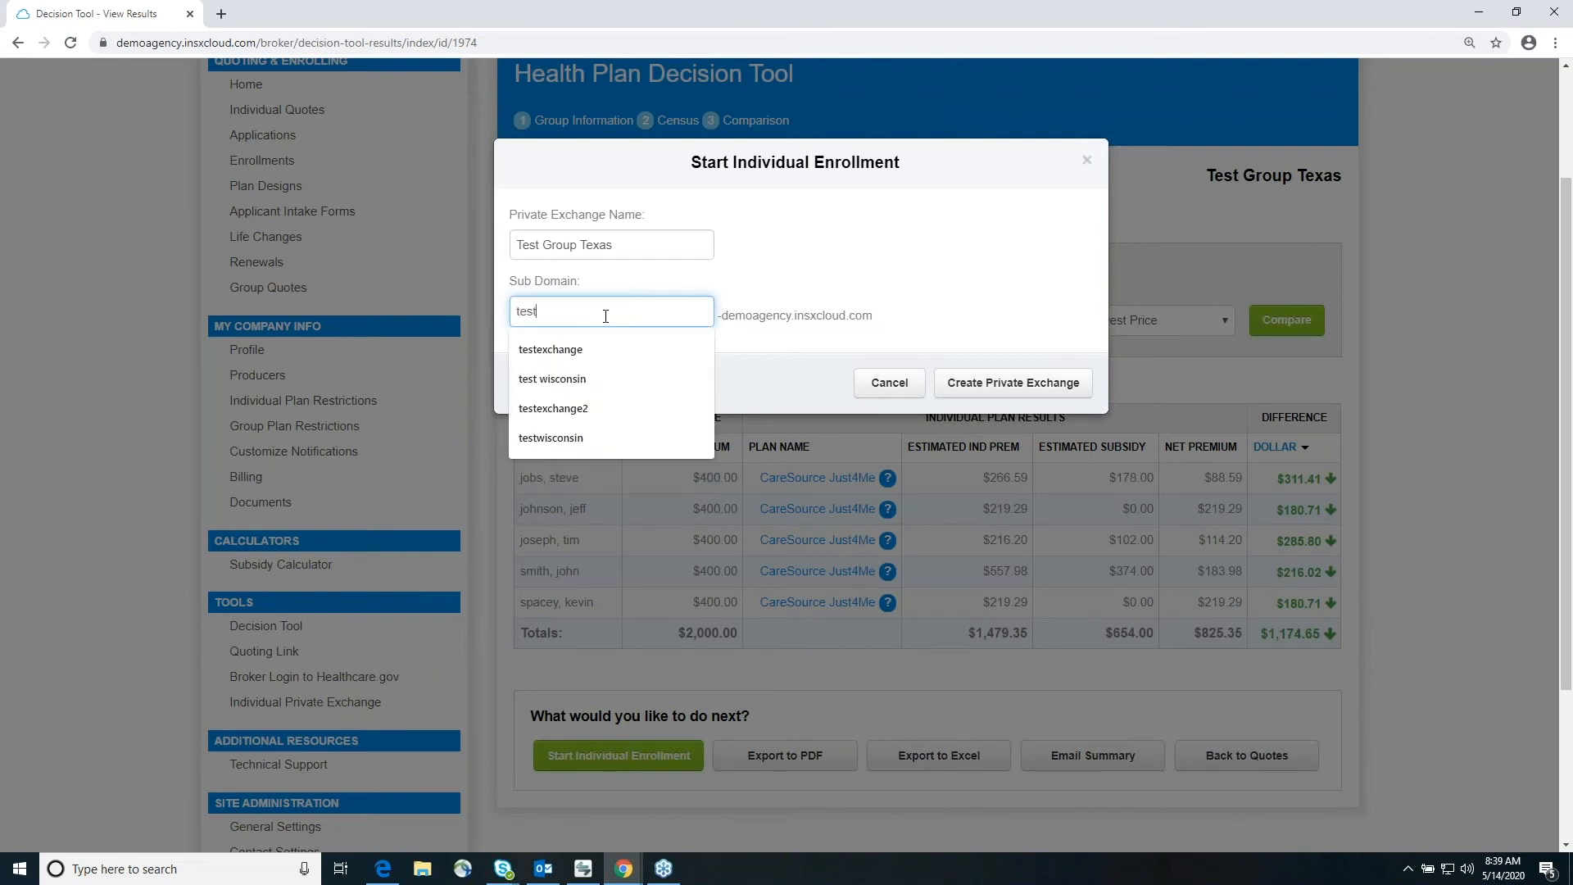
{"action": "type", "text": "grouptexas"}
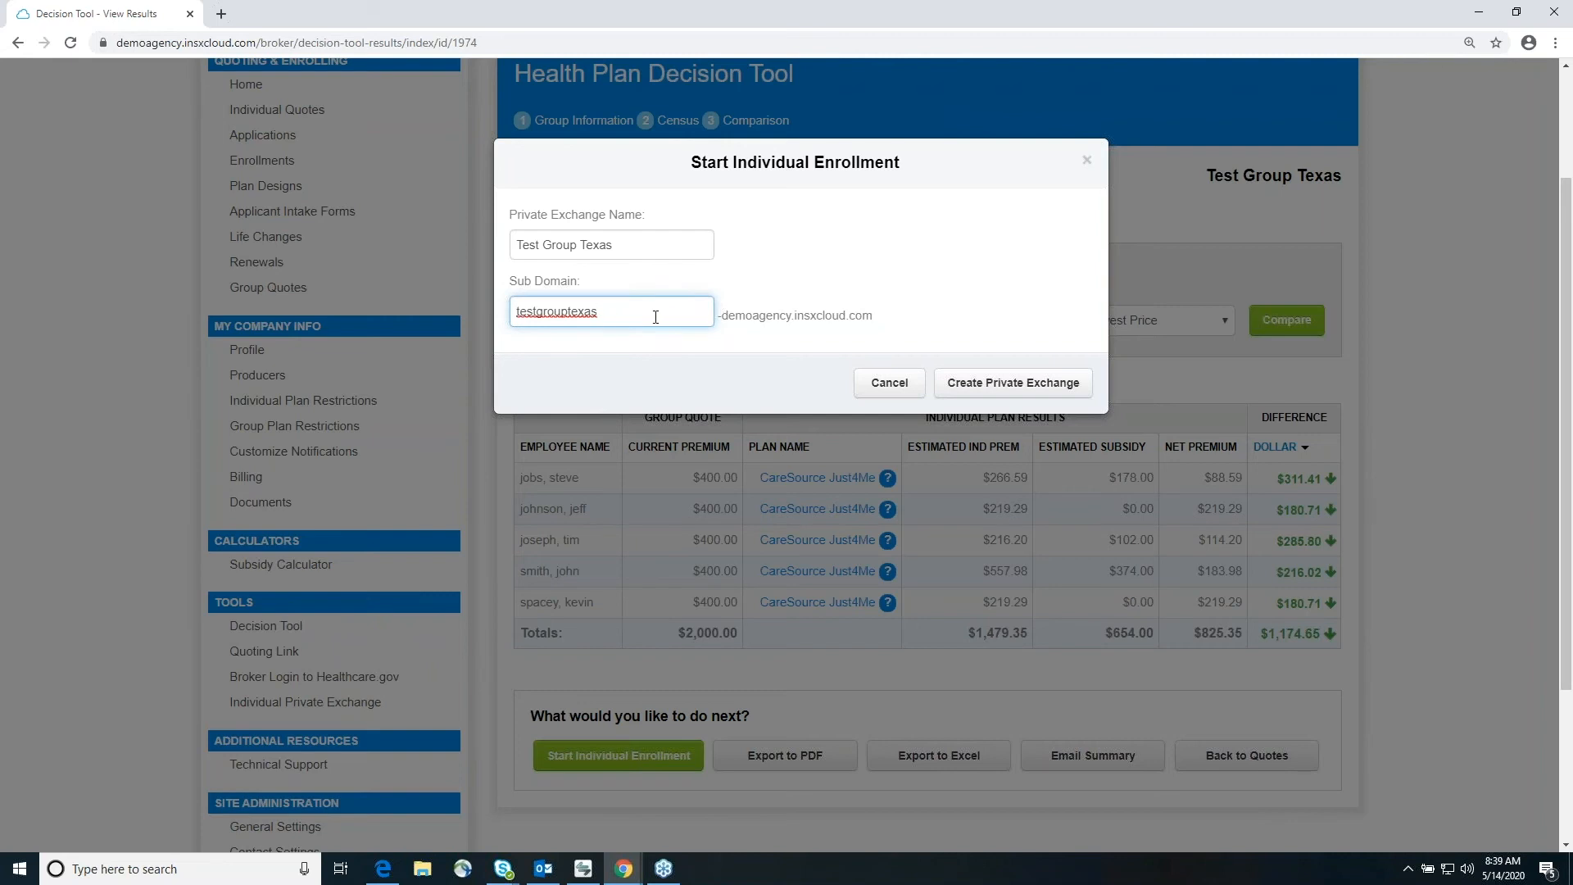
{"action": "left_click", "coordinate": [1040, 383]}
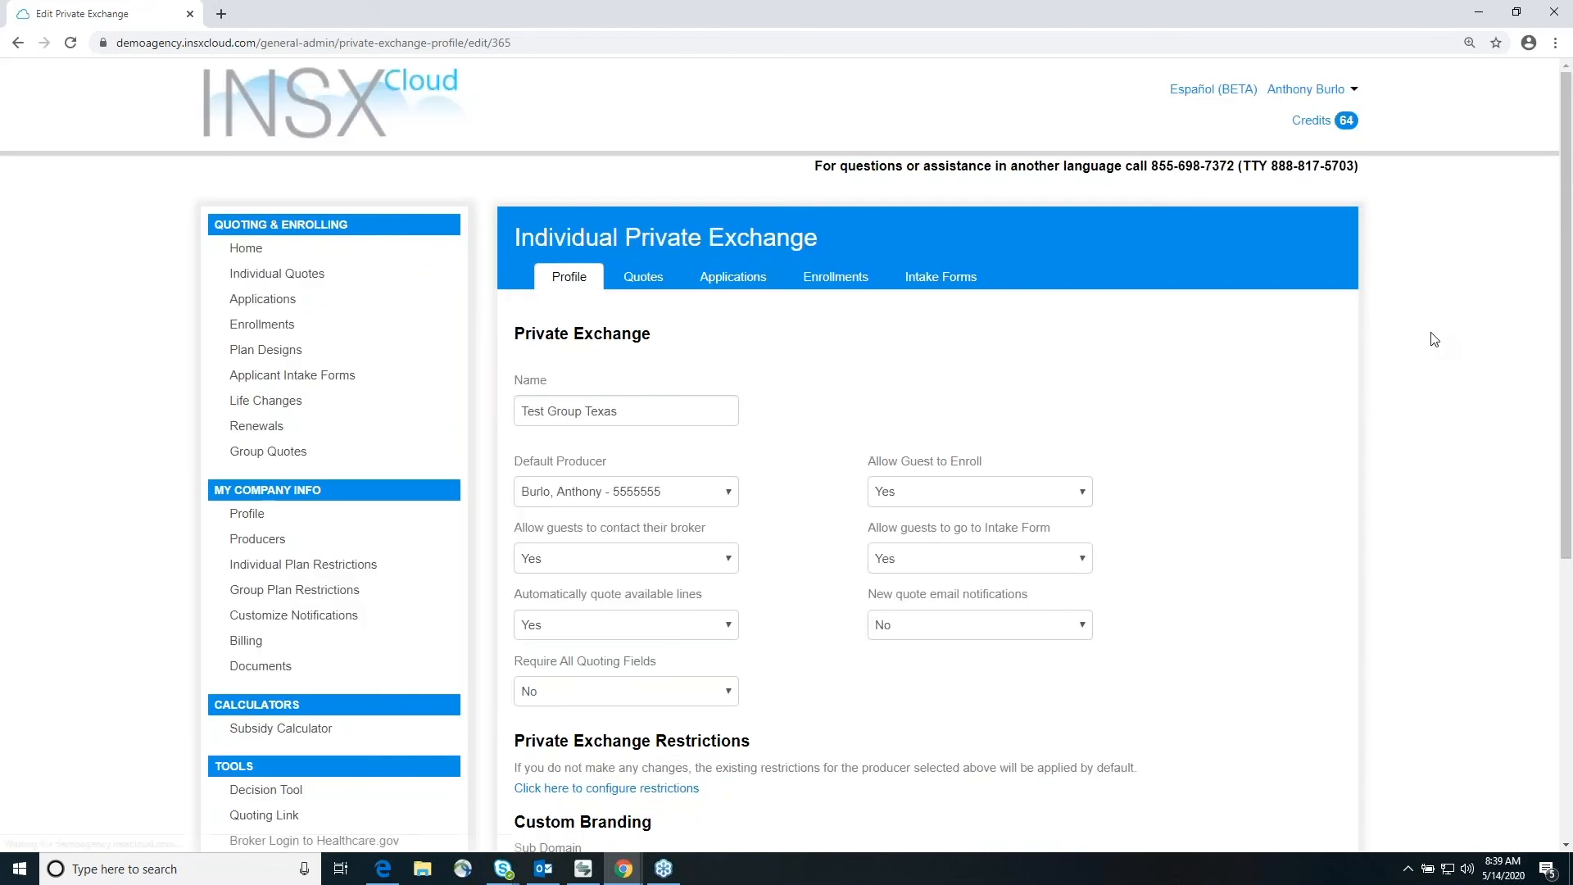
Step: Select the broker as the private exchange's default producer and set new quote email notifications to Yes
{"action": "scroll", "coordinate": [1368, 512], "scroll_direction": "down", "scroll_amount": 2}
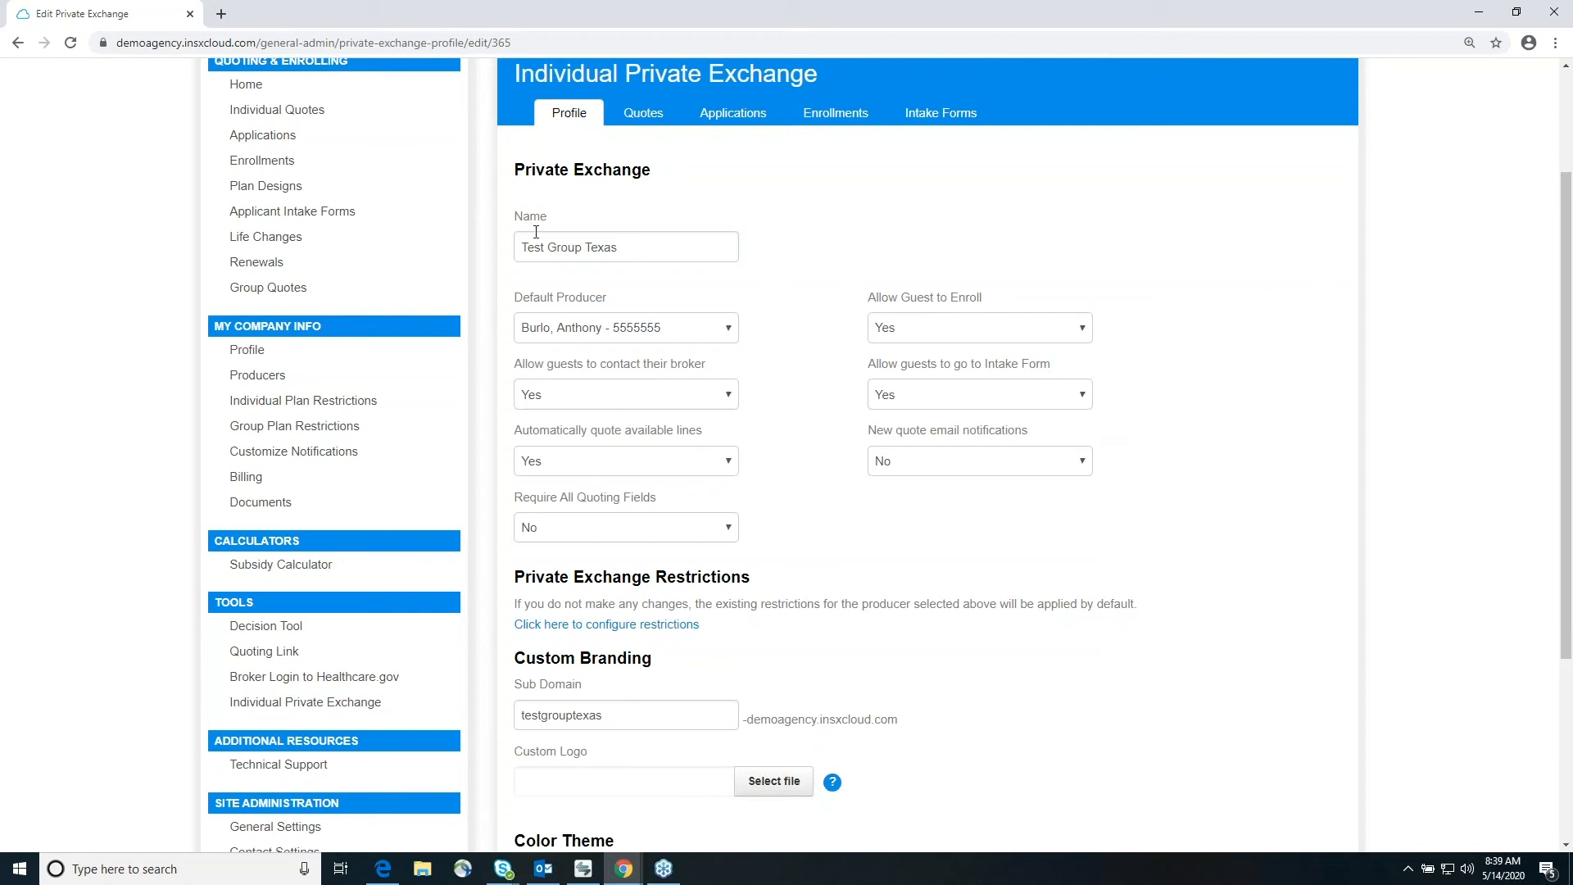
{"action": "left_click", "coordinate": [729, 335]}
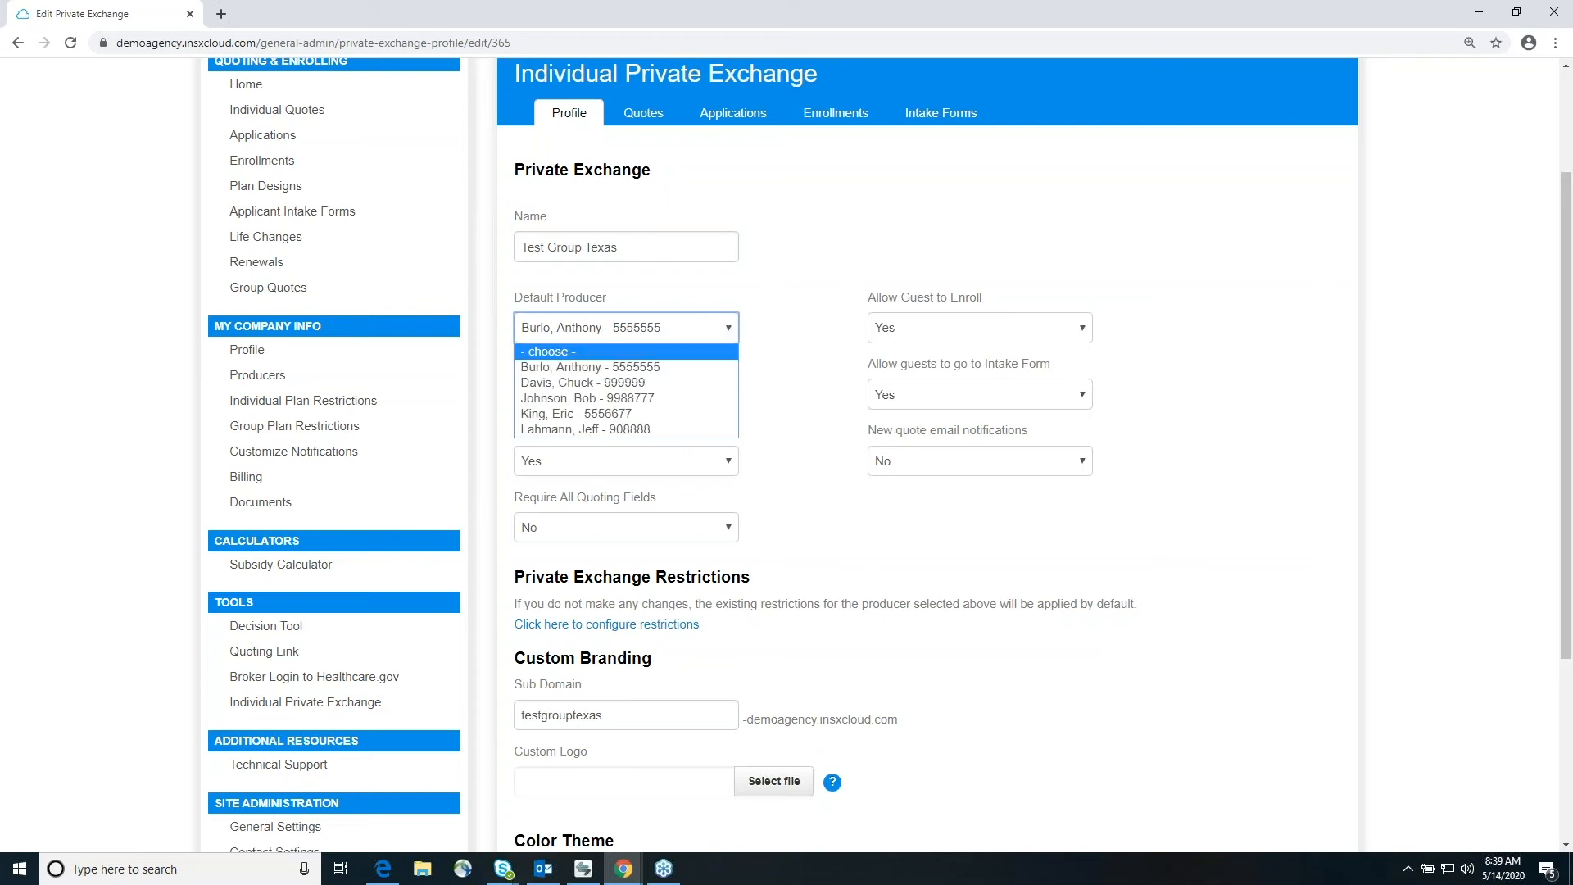
{"action": "left_click", "coordinate": [711, 367]}
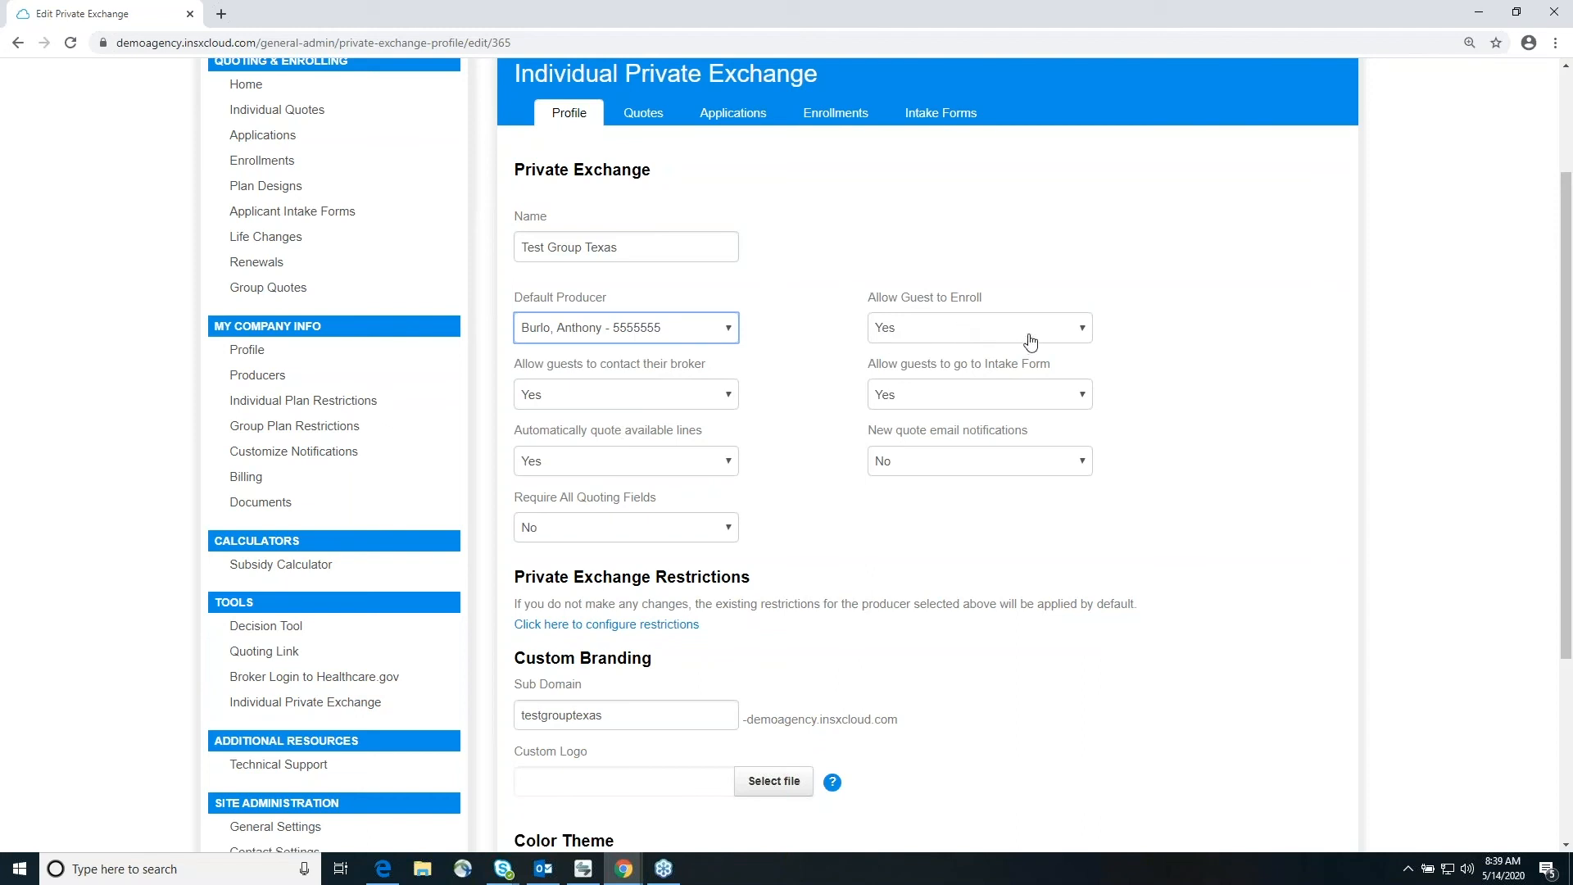
{"action": "left_click", "coordinate": [988, 465]}
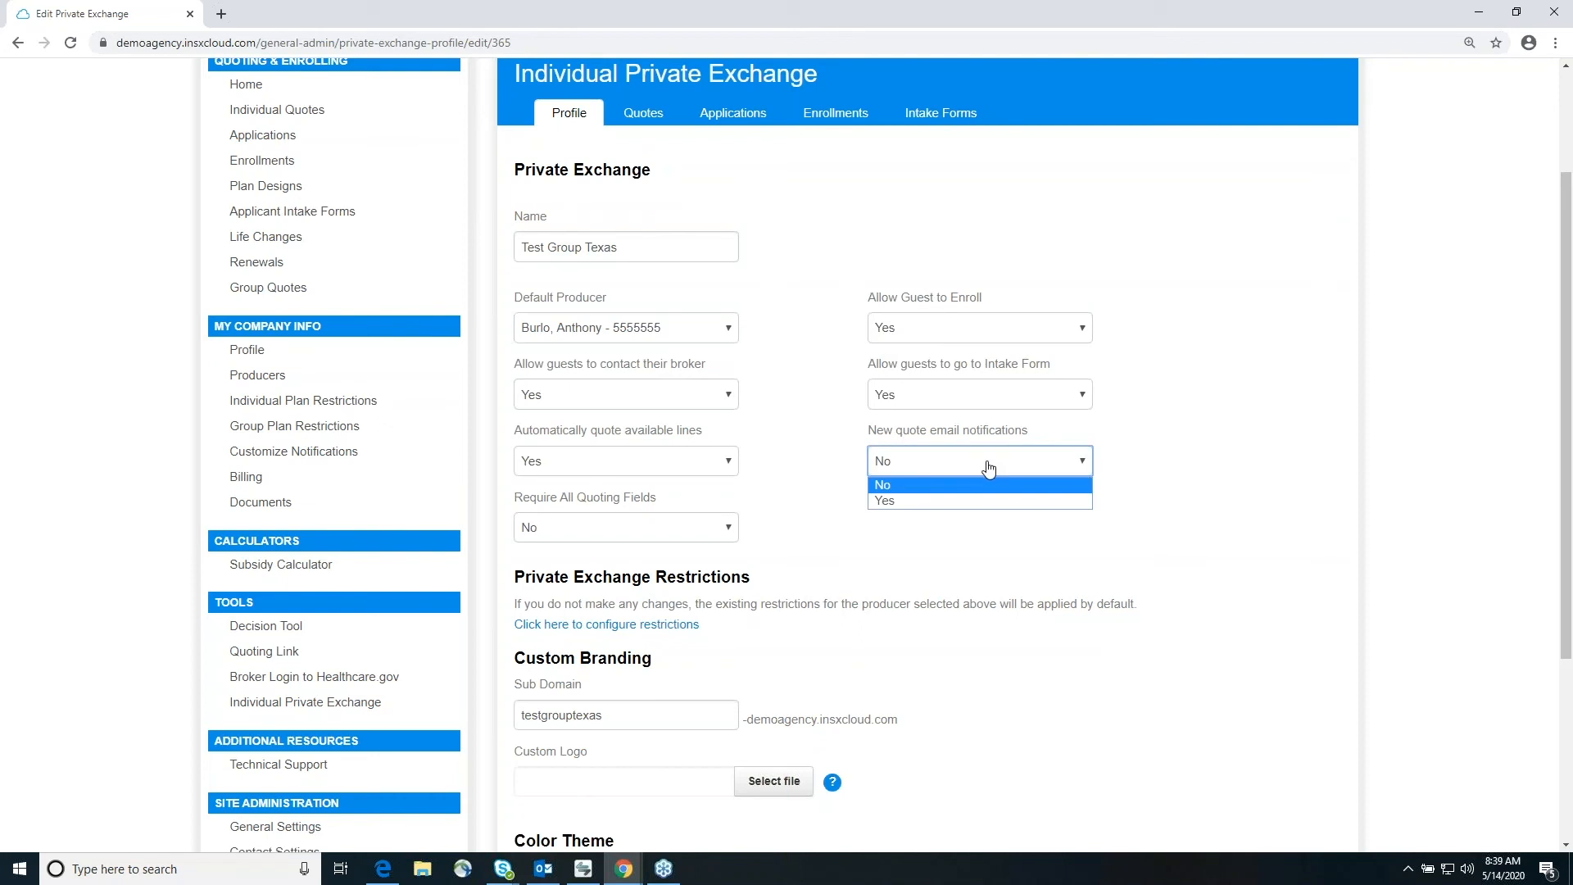
{"action": "left_click", "coordinate": [1024, 501]}
Step: Deselect all states in the private exchange restrictions and make Texas an available state
{"action": "scroll", "coordinate": [1189, 516], "scroll_direction": "down", "scroll_amount": 3}
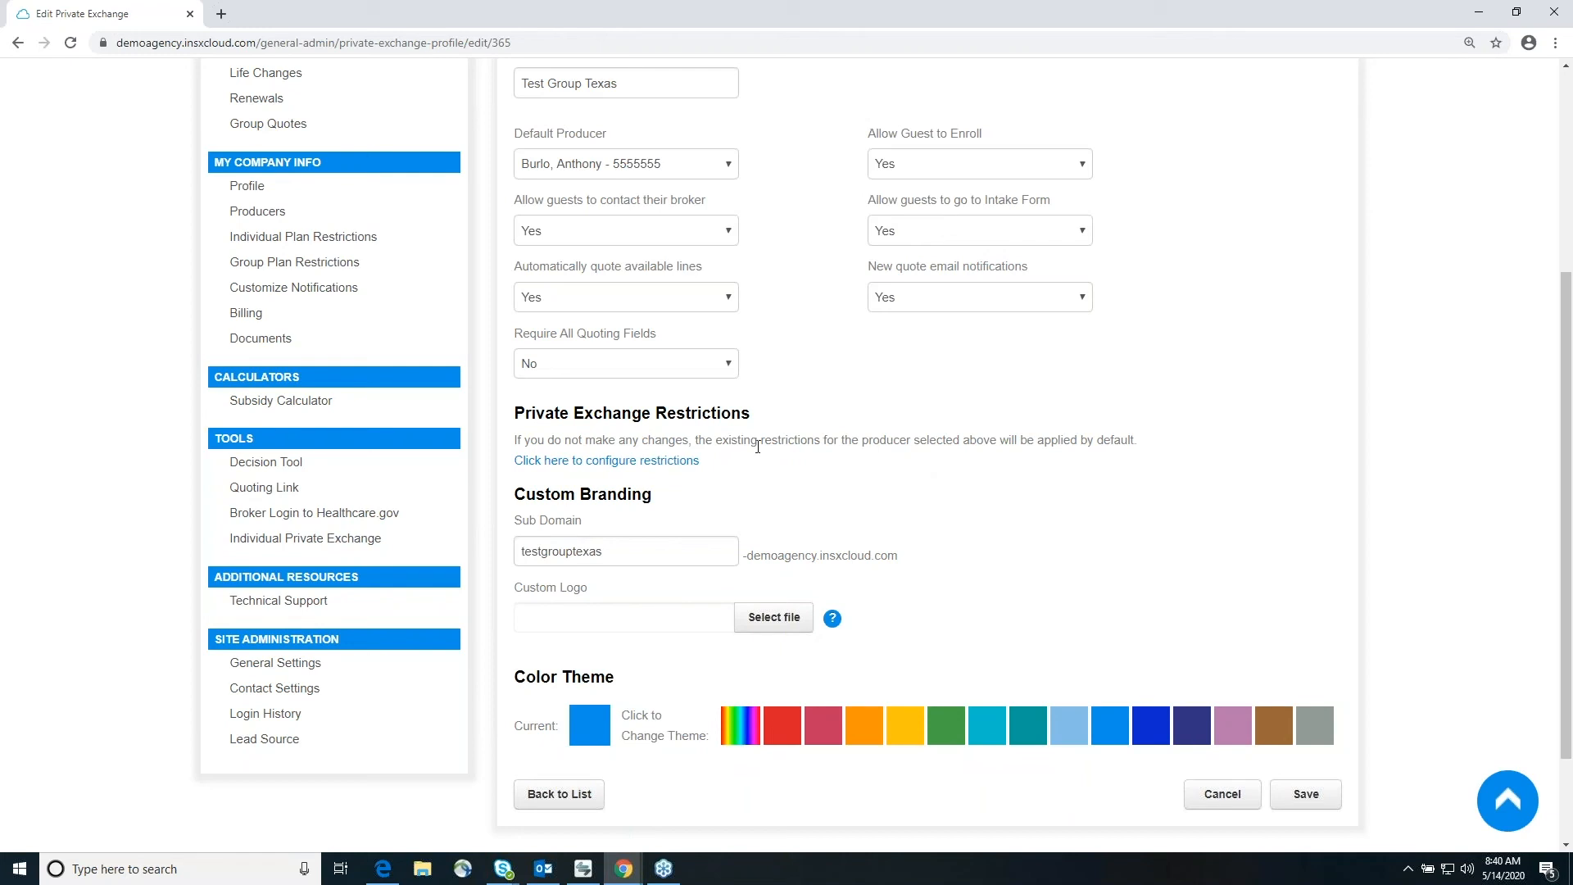
{"action": "left_click", "coordinate": [667, 464]}
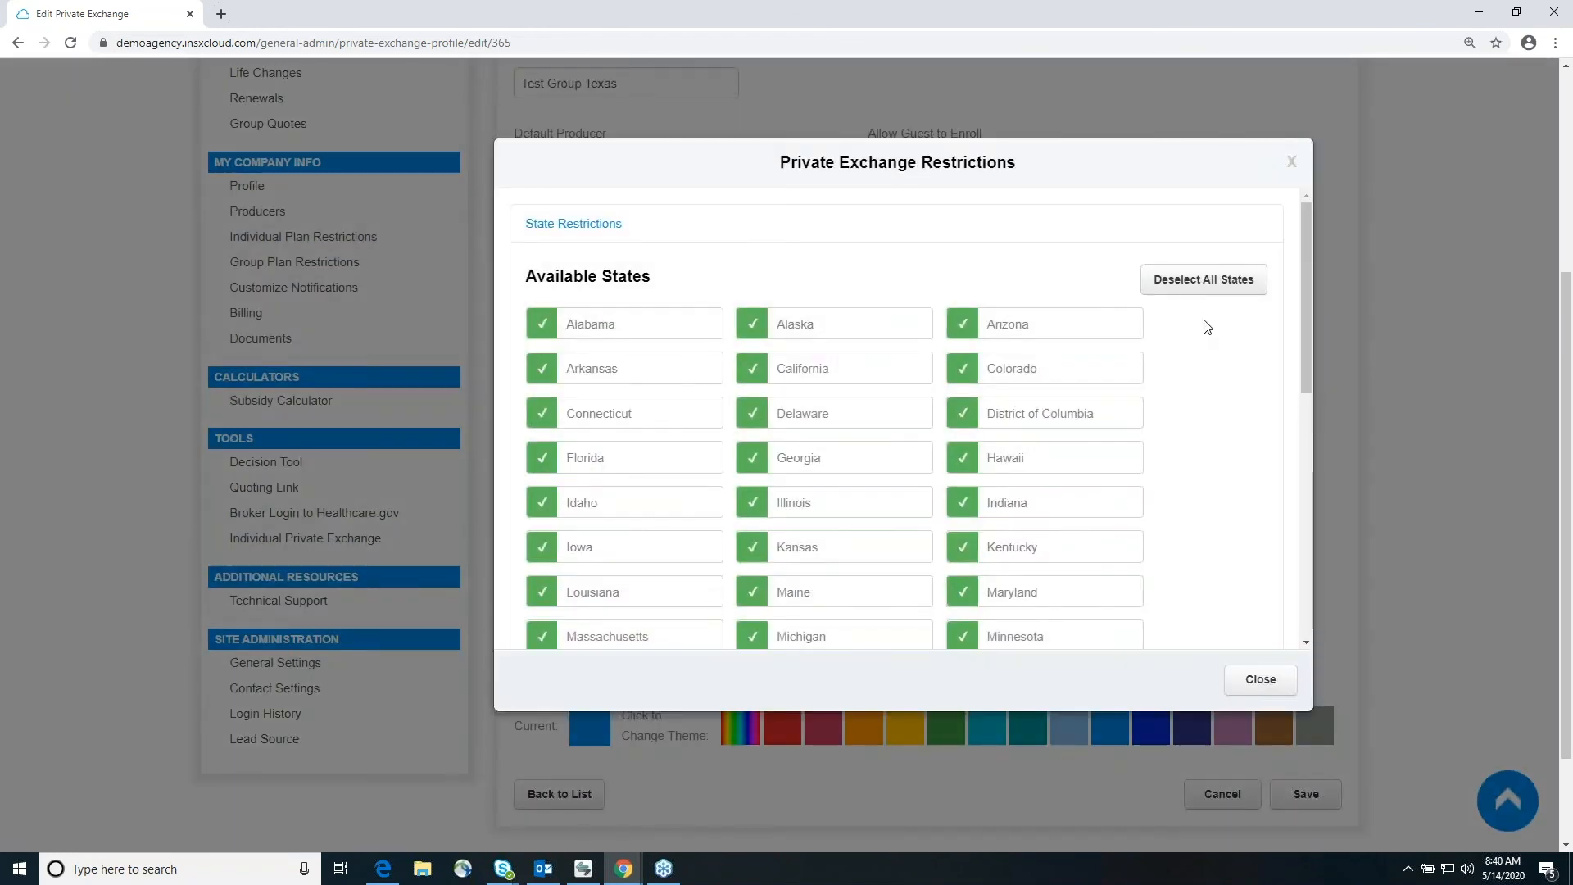
{"action": "left_click", "coordinate": [1196, 292]}
{"action": "left_click", "coordinate": [1006, 374]}
{"action": "left_click", "coordinate": [993, 422]}
{"action": "scroll", "coordinate": [1036, 540], "scroll_direction": "down", "scroll_amount": 3}
{"action": "scroll", "coordinate": [961, 534], "scroll_direction": "down", "scroll_amount": 3}
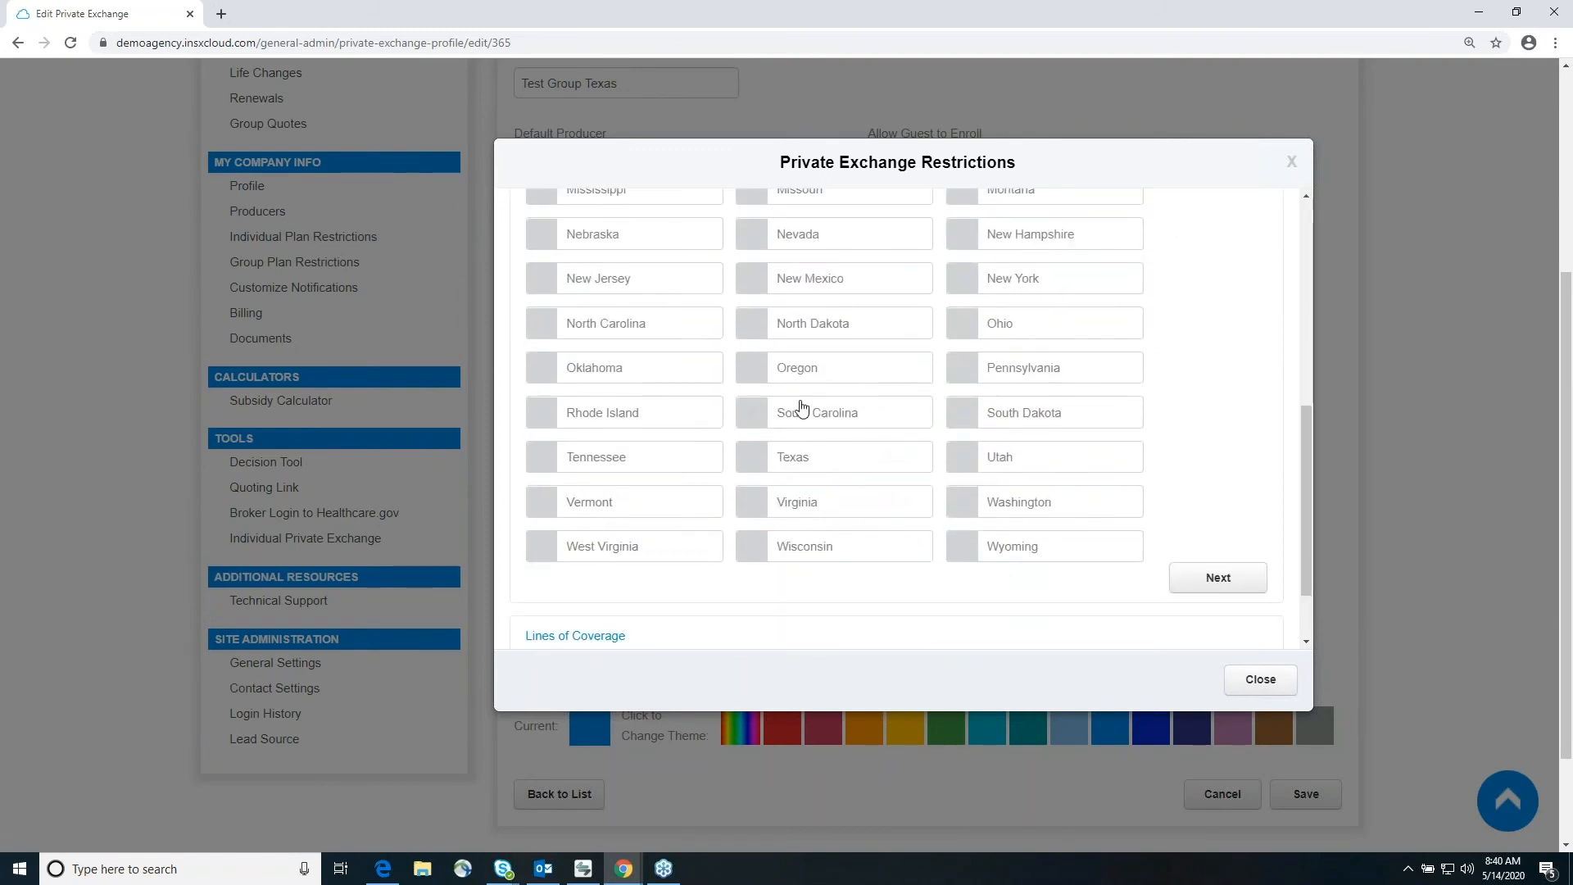
{"action": "left_click", "coordinate": [763, 463]}
{"action": "scroll", "coordinate": [999, 474], "scroll_direction": "down", "scroll_amount": 1}
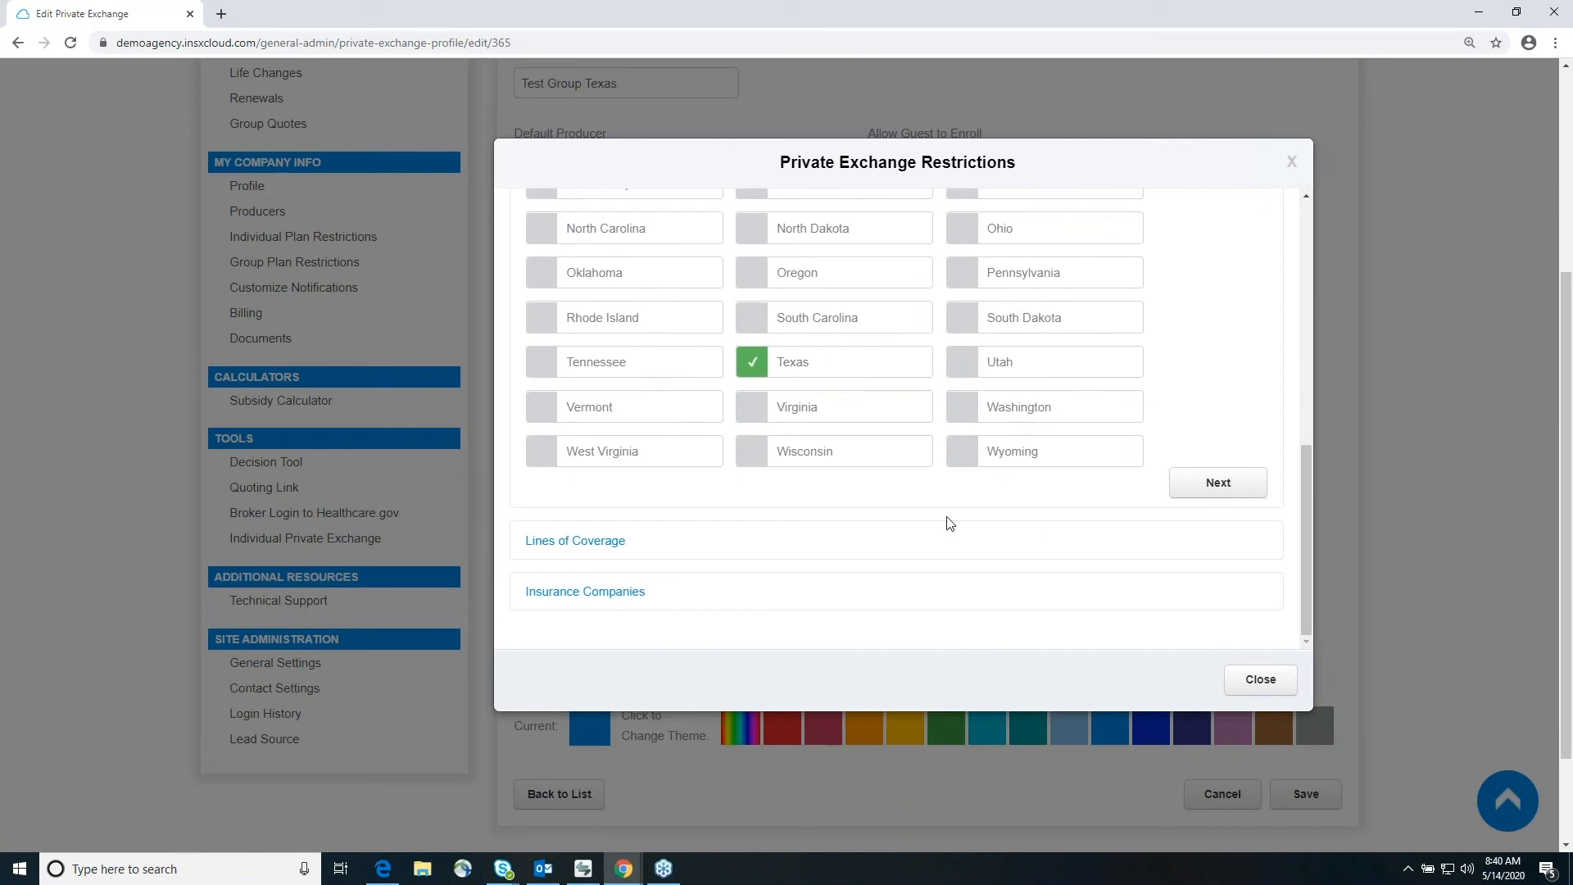
Step: Show the lines of coverage in the private exchange restrictions and dismiss the incoming chat notification
{"action": "left_click", "coordinate": [594, 546]}
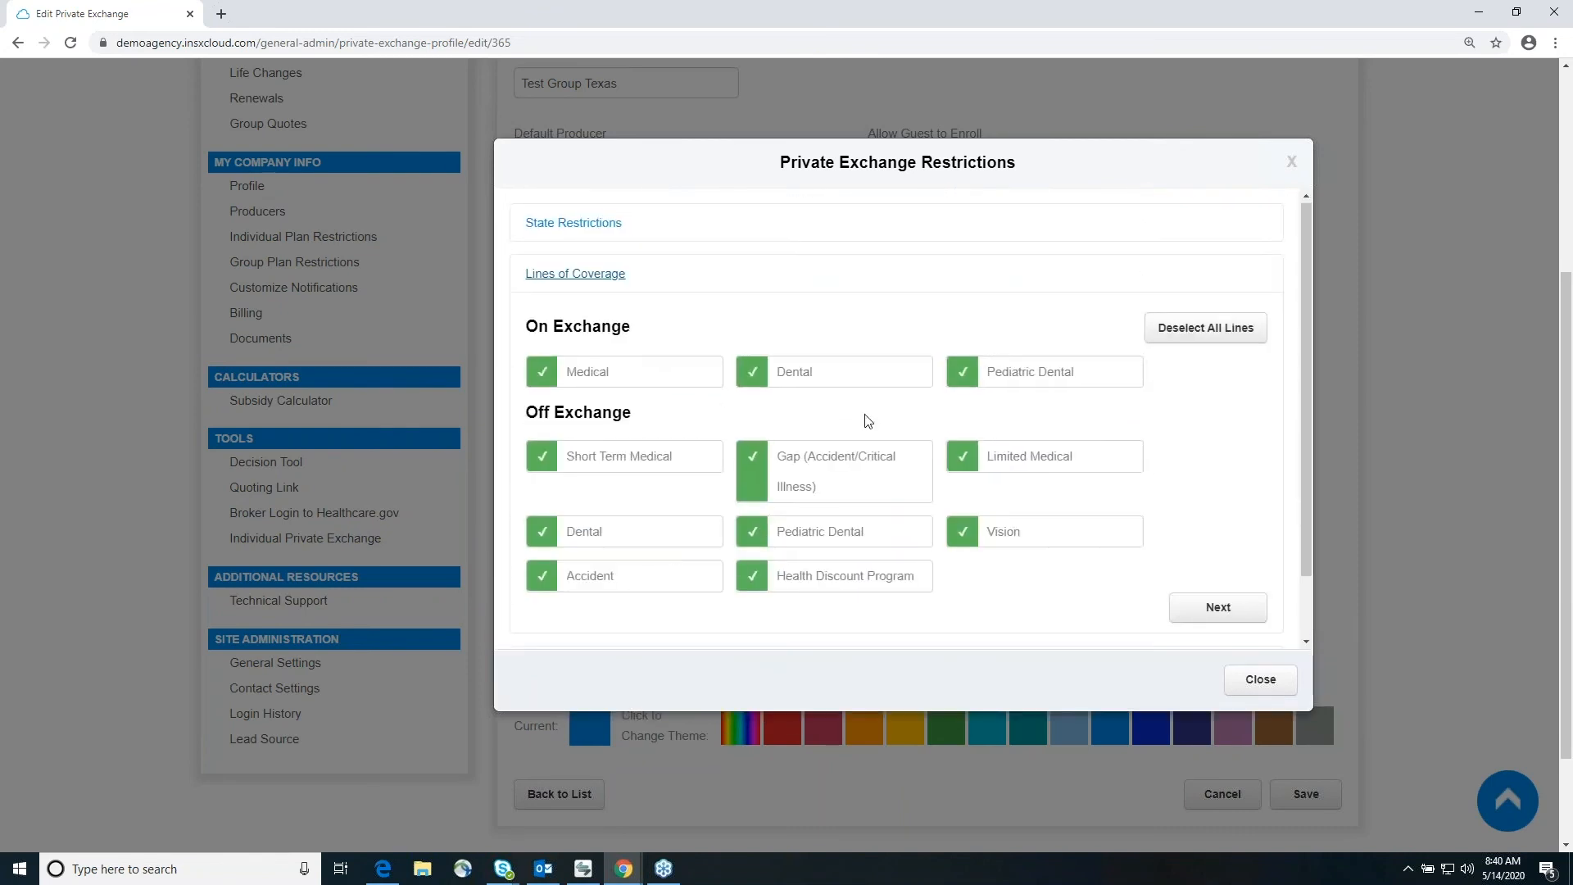
{"action": "scroll", "coordinate": [867, 421], "scroll_direction": "down", "scroll_amount": 1}
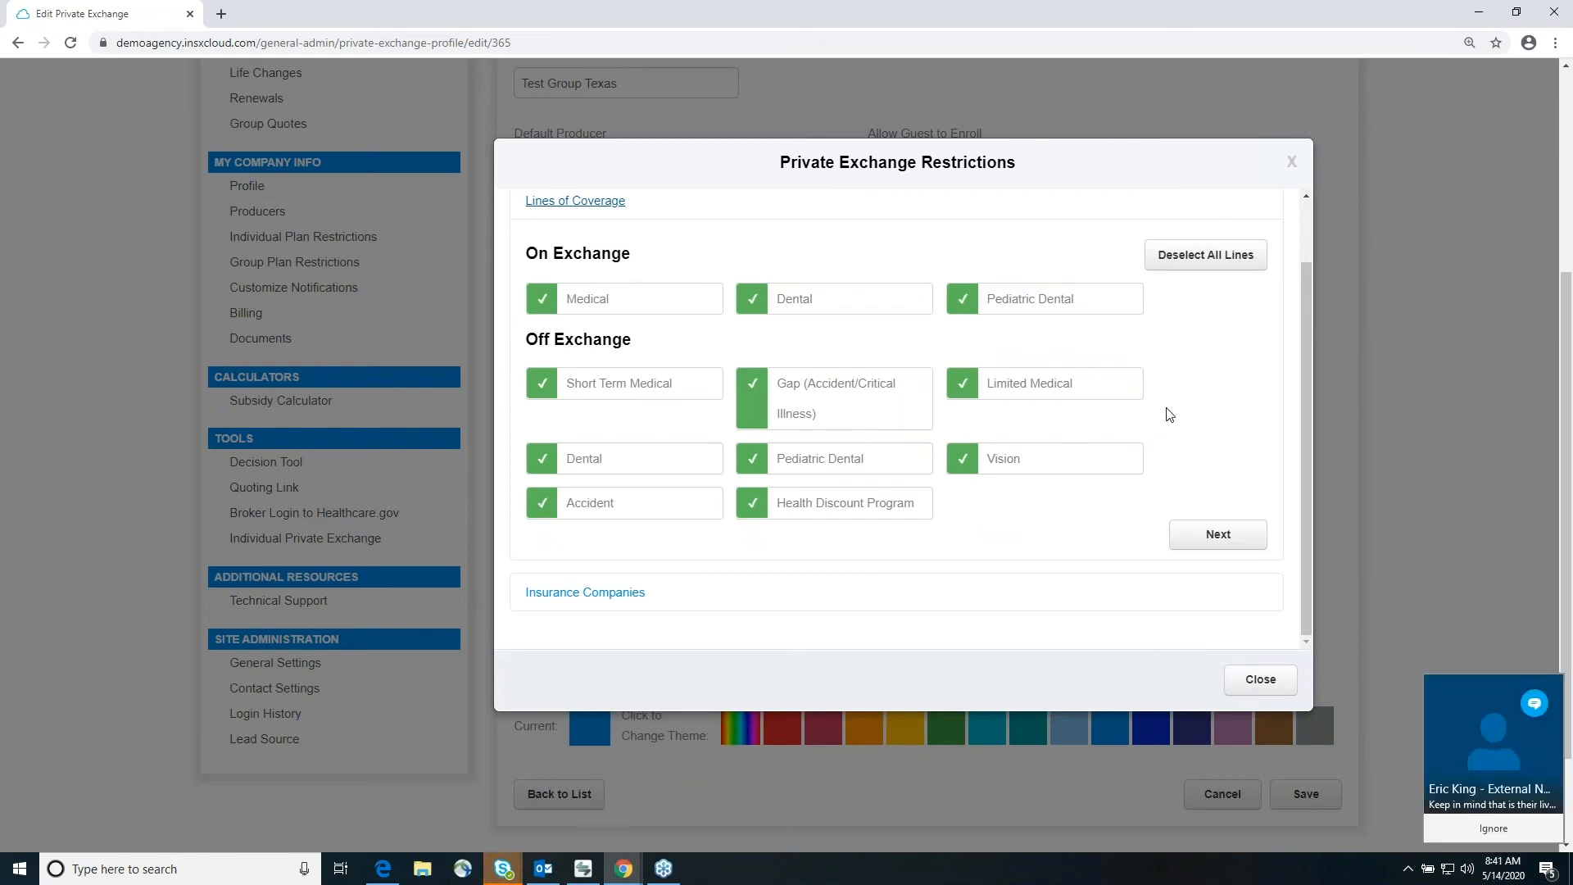
{"action": "left_click", "coordinate": [1493, 828]}
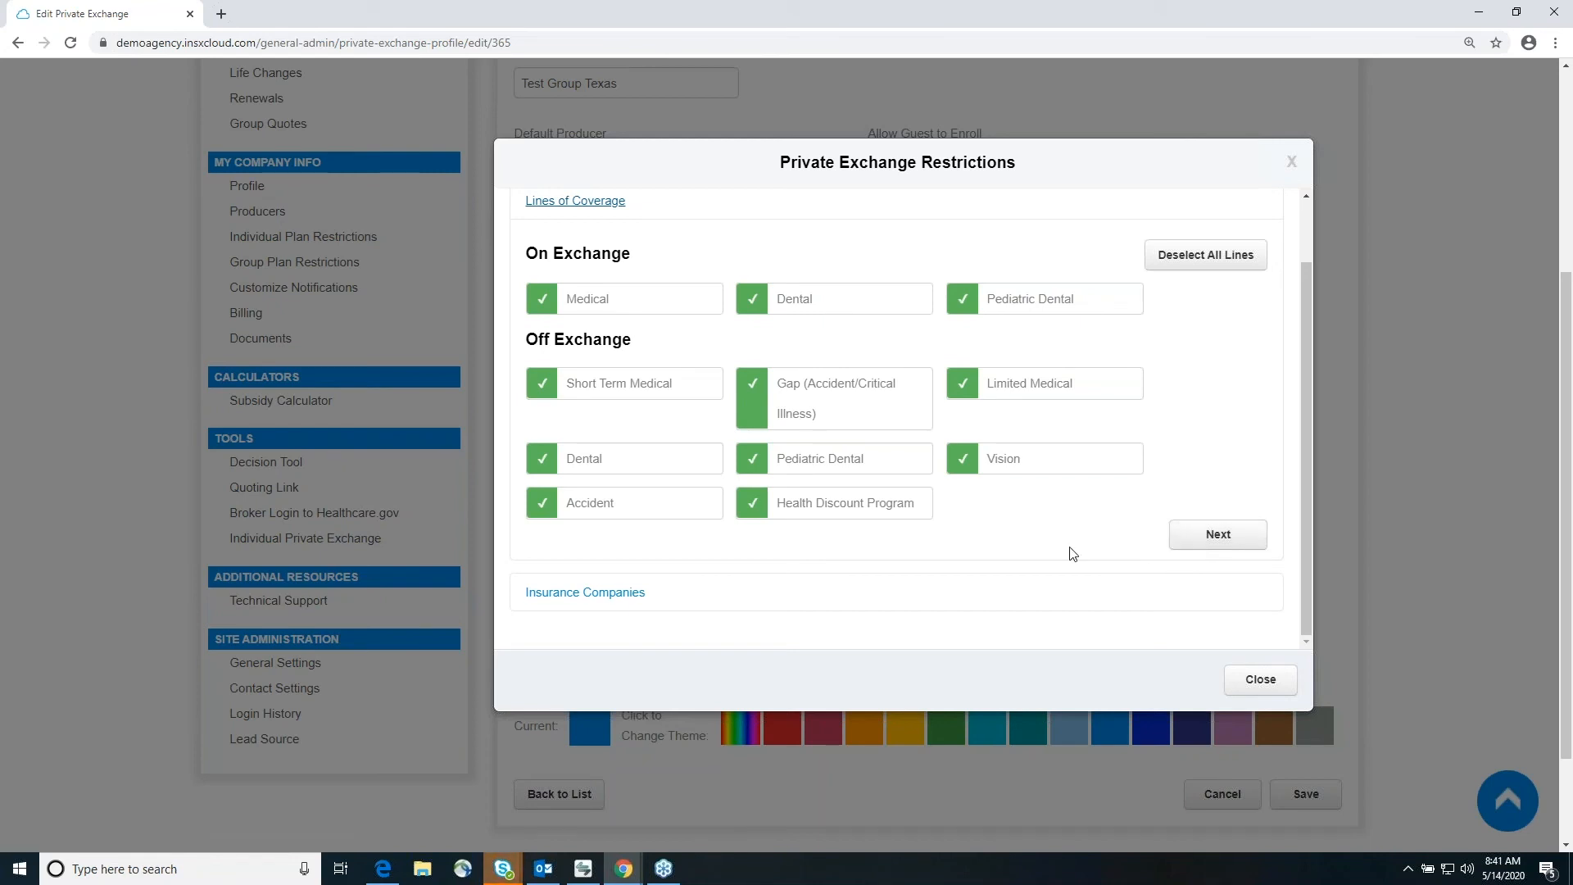
Step: Close the private exchange restrictions and save the Test Group Texas exchange
{"action": "left_click", "coordinate": [1262, 680]}
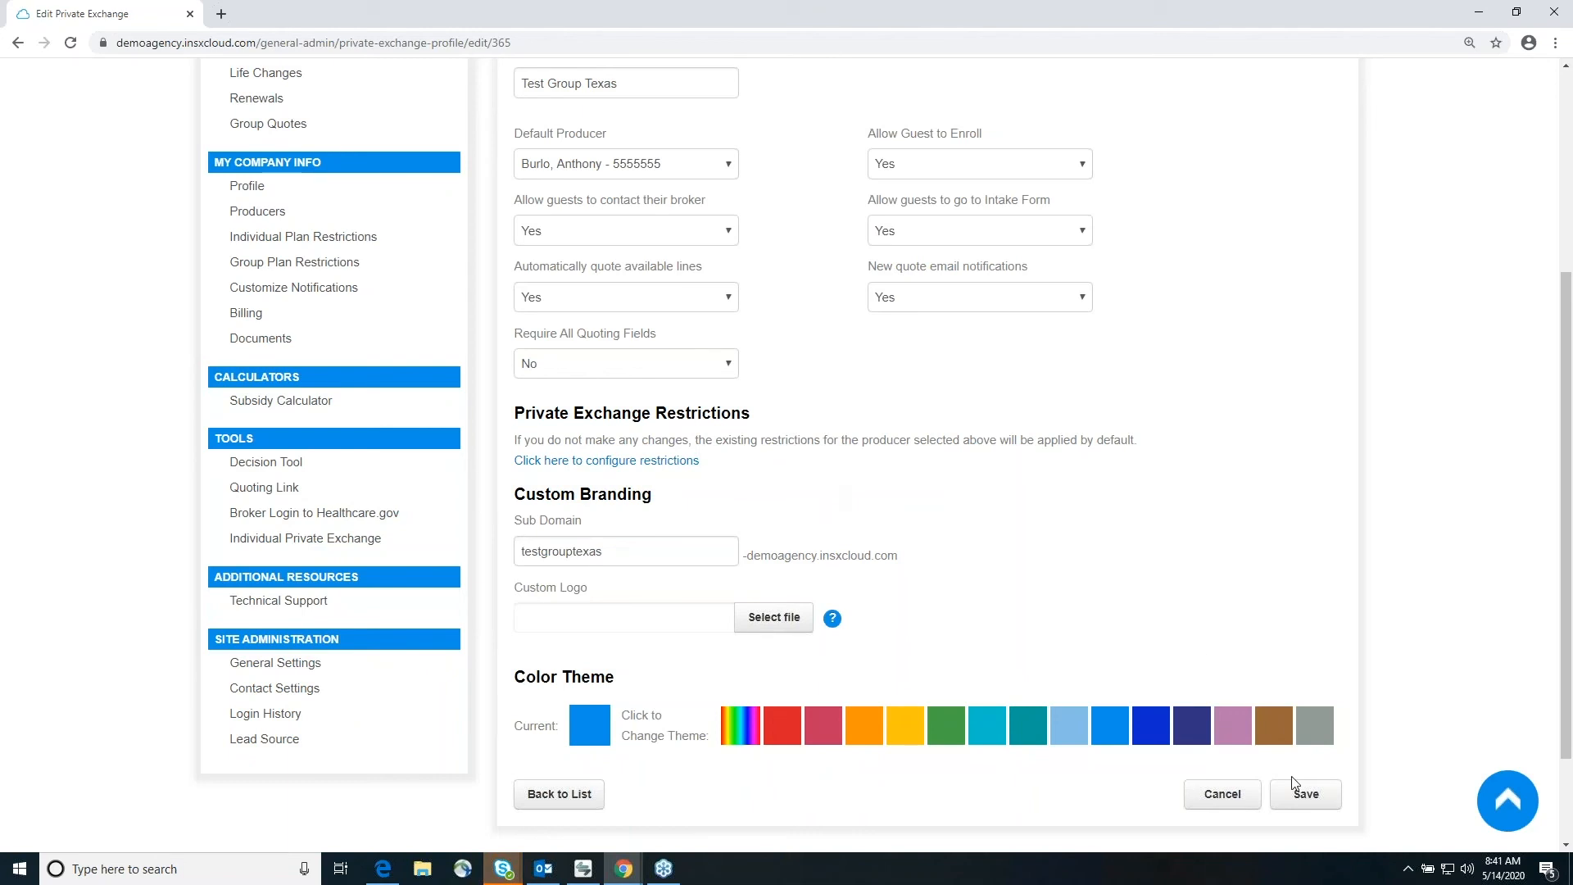
{"action": "left_click", "coordinate": [1296, 800]}
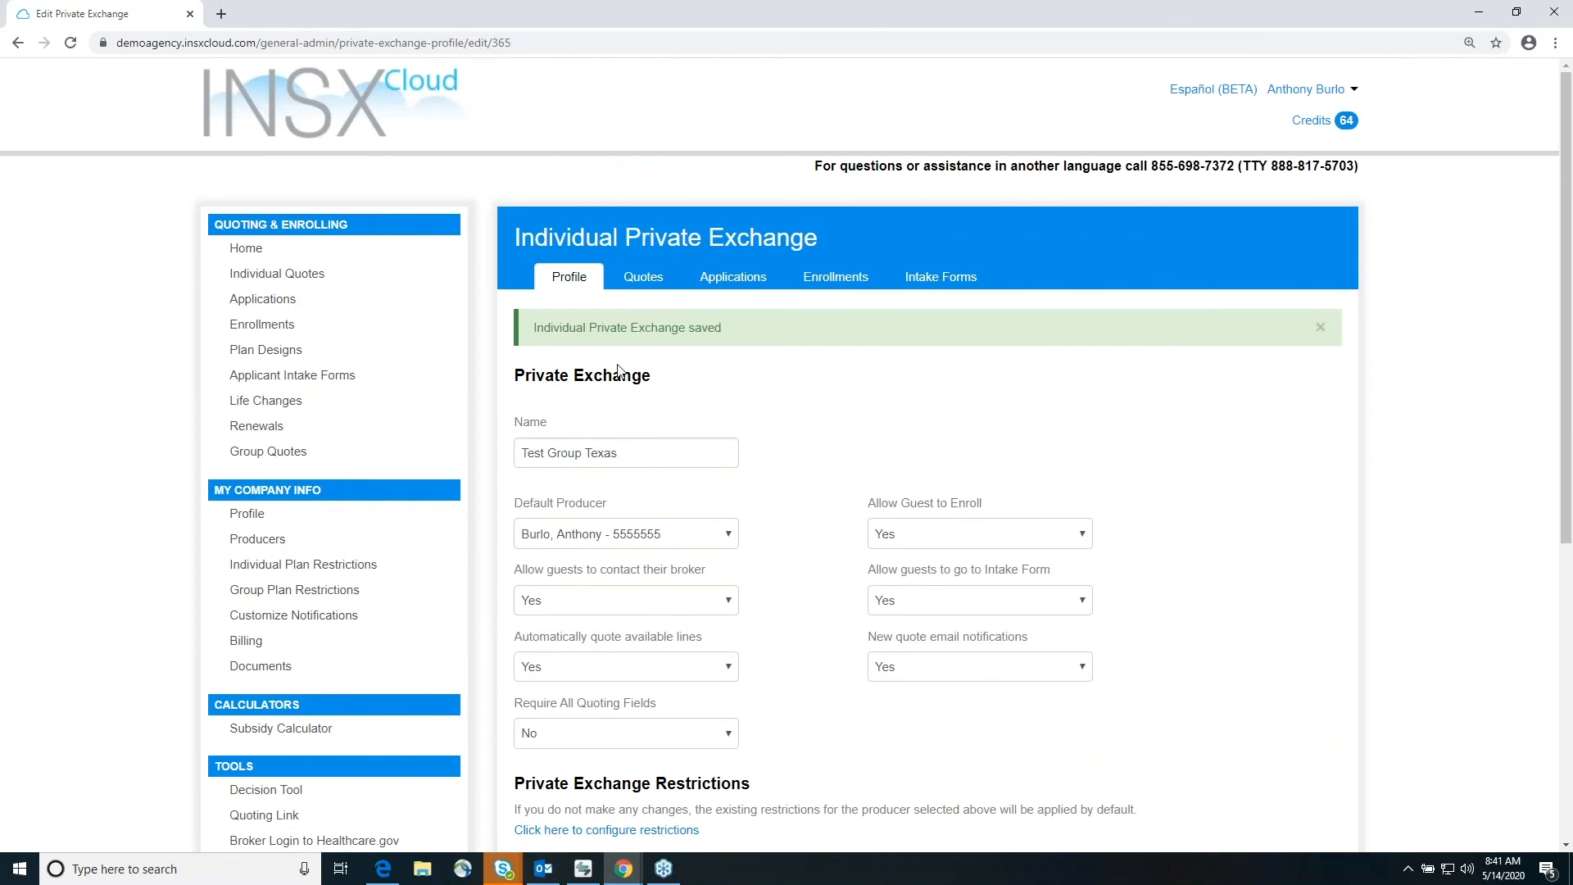
Step: Show the private exchange's quotes, expand the first listed quote and review its summary
{"action": "left_click", "coordinate": [637, 282]}
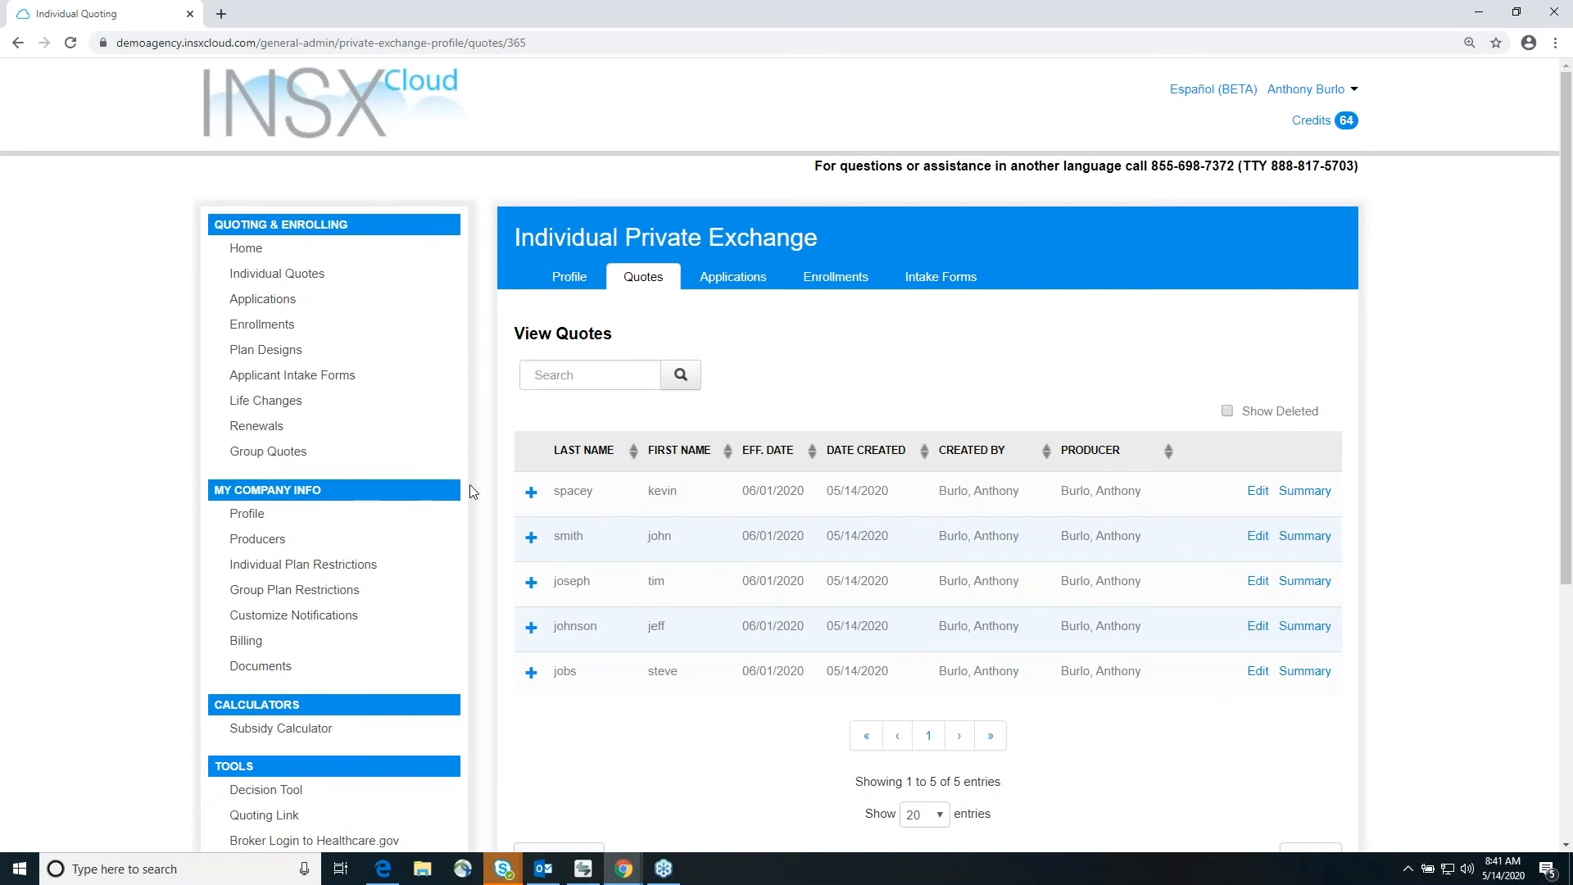
{"action": "left_click", "coordinate": [532, 492]}
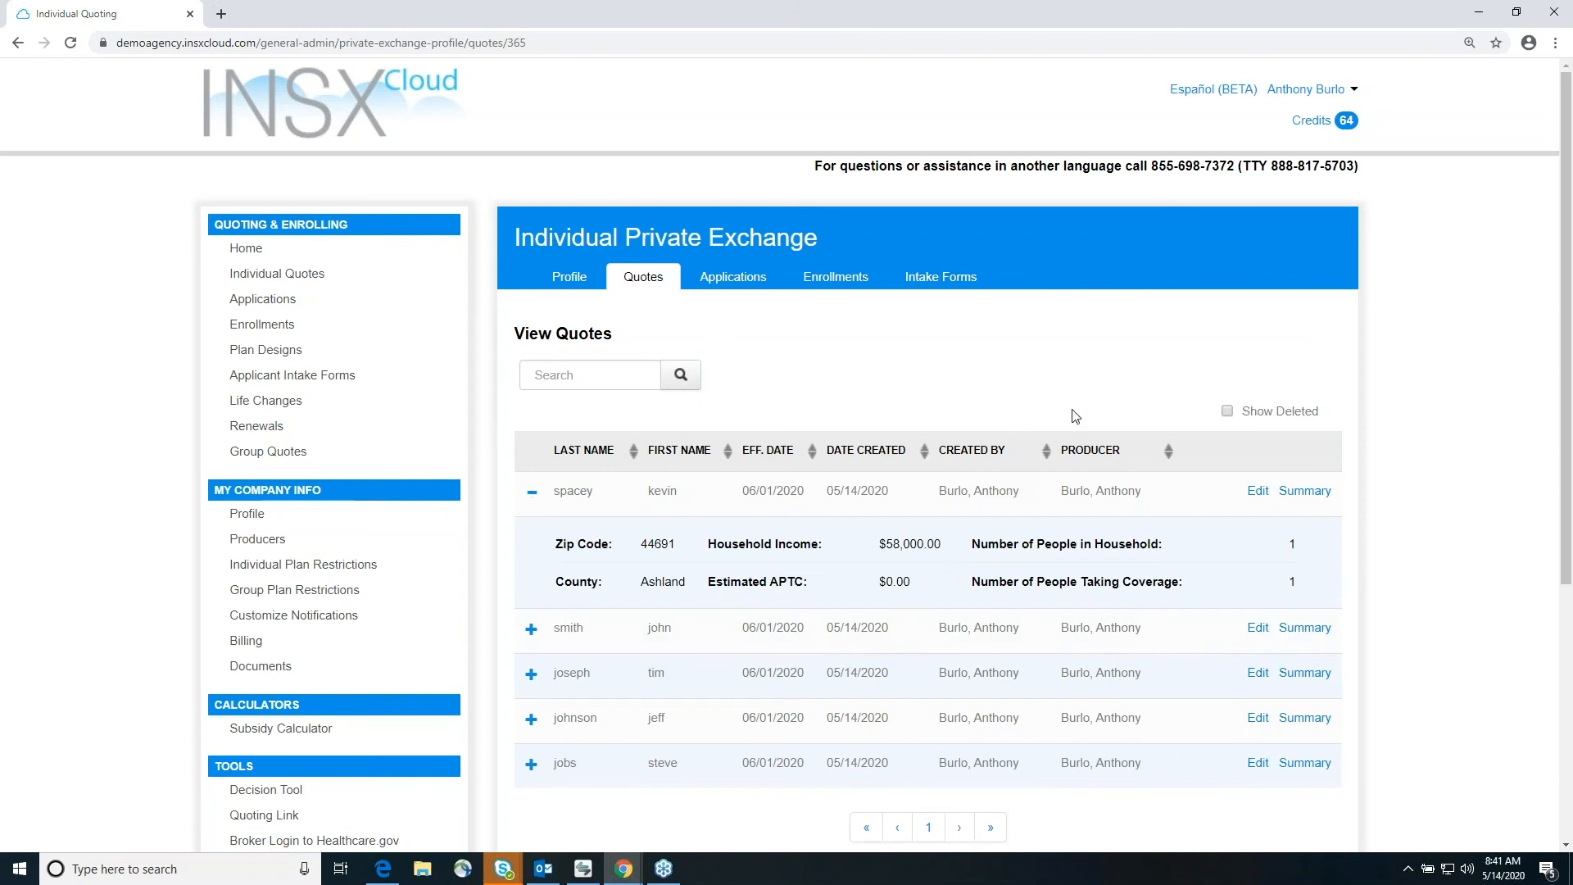
{"action": "scroll", "coordinate": [1179, 454], "scroll_direction": "down", "scroll_amount": 1}
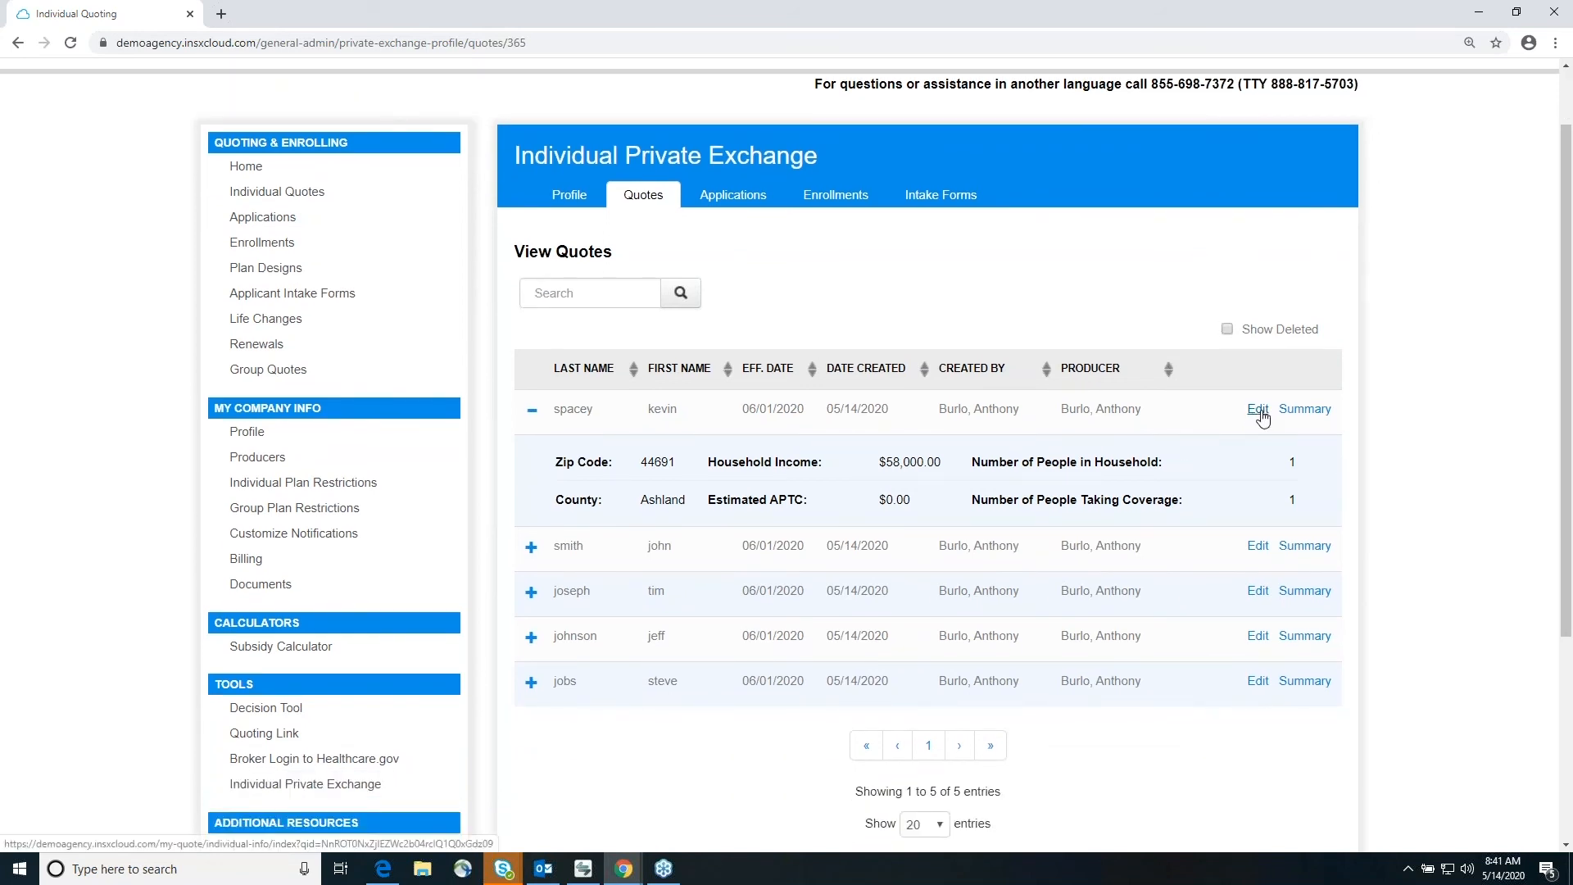
{"action": "left_click", "coordinate": [1304, 409]}
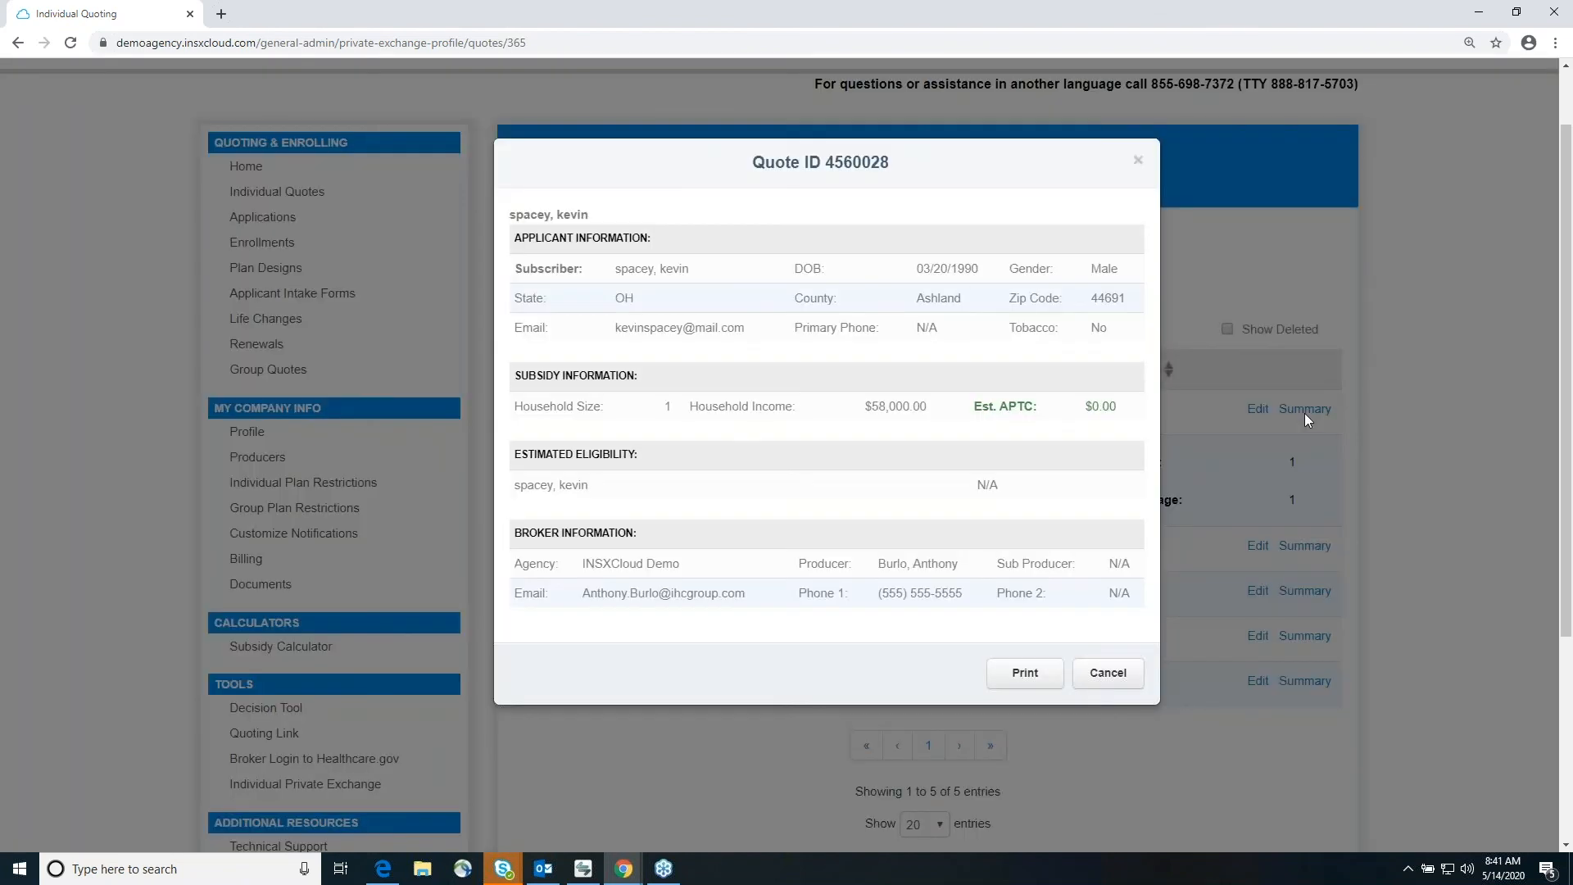
{"action": "left_click_drag", "start_coordinate": [616, 271], "coordinate": [672, 279]}
{"action": "left_click", "coordinate": [766, 252]}
{"action": "left_click", "coordinate": [1119, 682]}
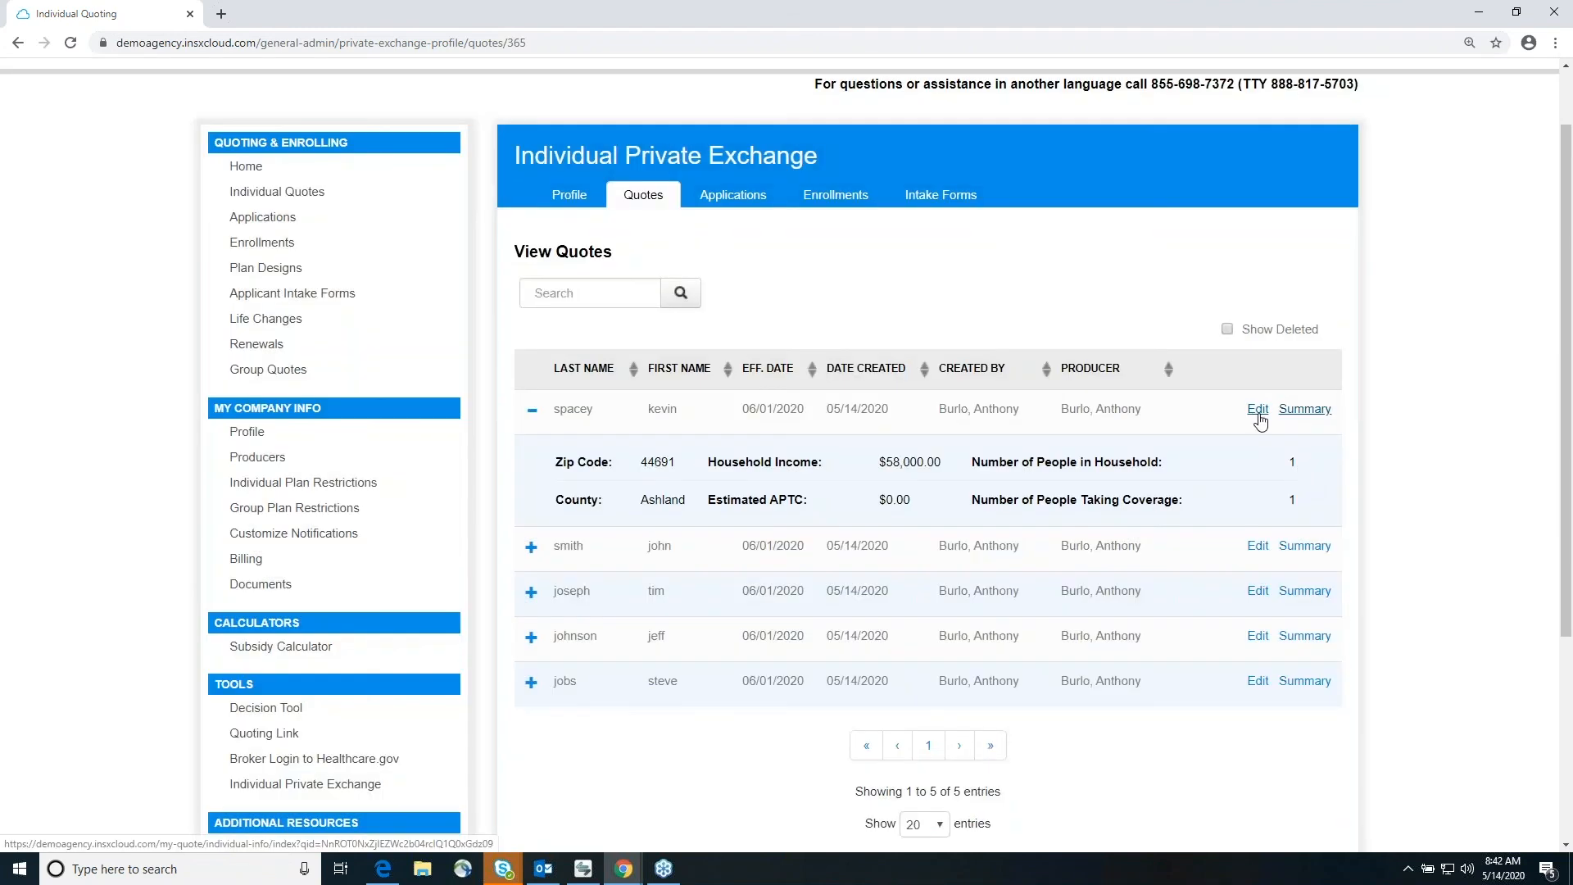
Step: Edit the first listed quote and continue from the applicant information to the selection of lines to quote
{"action": "left_click", "coordinate": [1259, 414]}
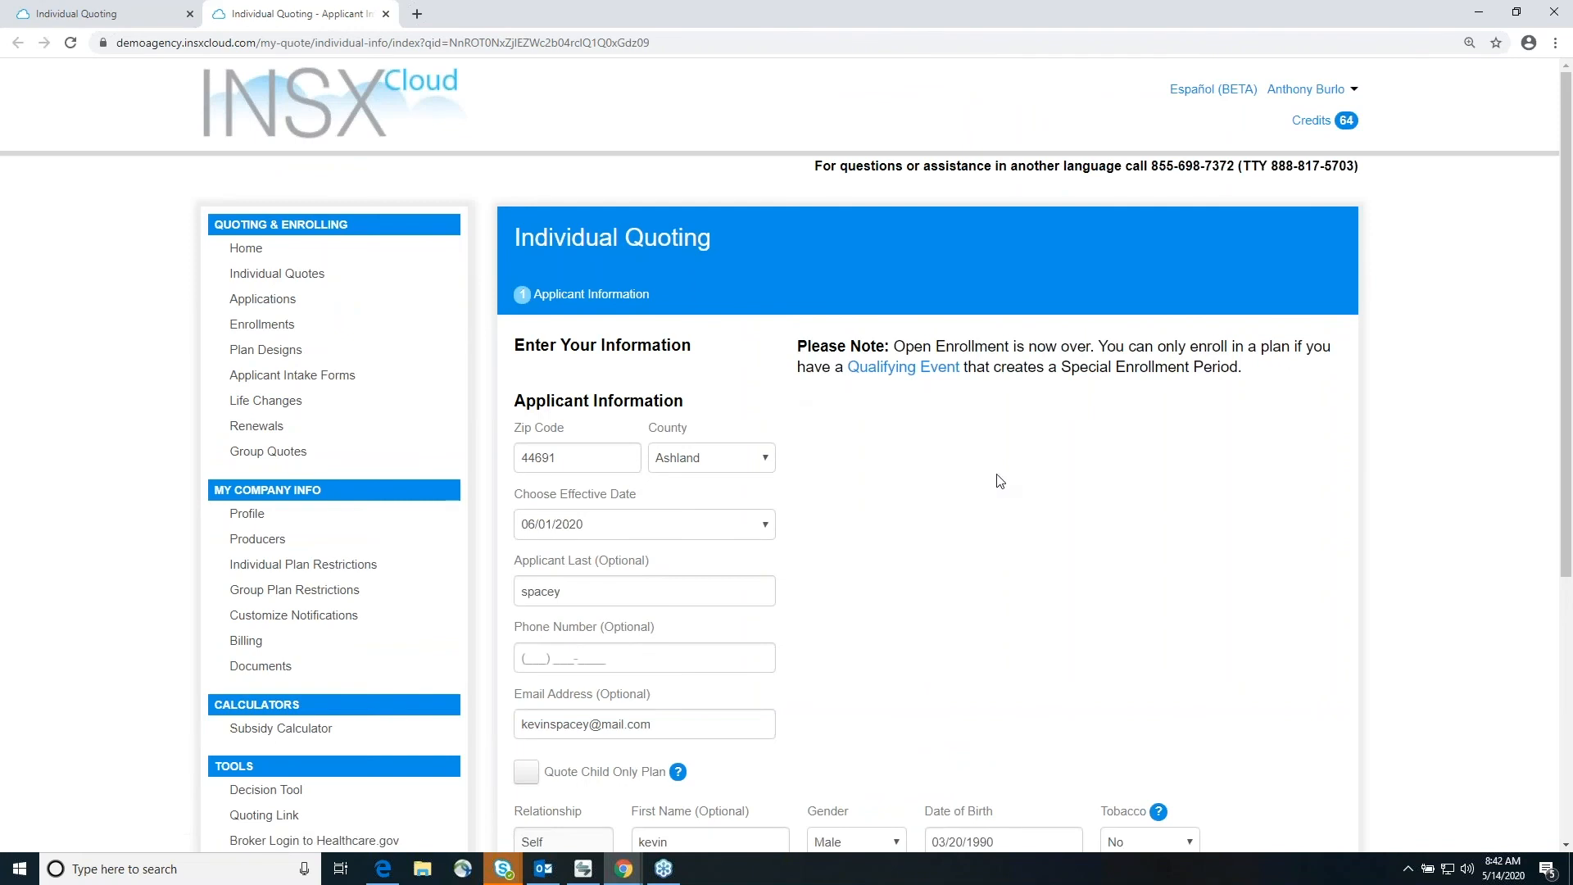
{"action": "scroll", "coordinate": [999, 479], "scroll_direction": "down", "scroll_amount": 3}
{"action": "scroll", "coordinate": [953, 424], "scroll_direction": "down", "scroll_amount": 3}
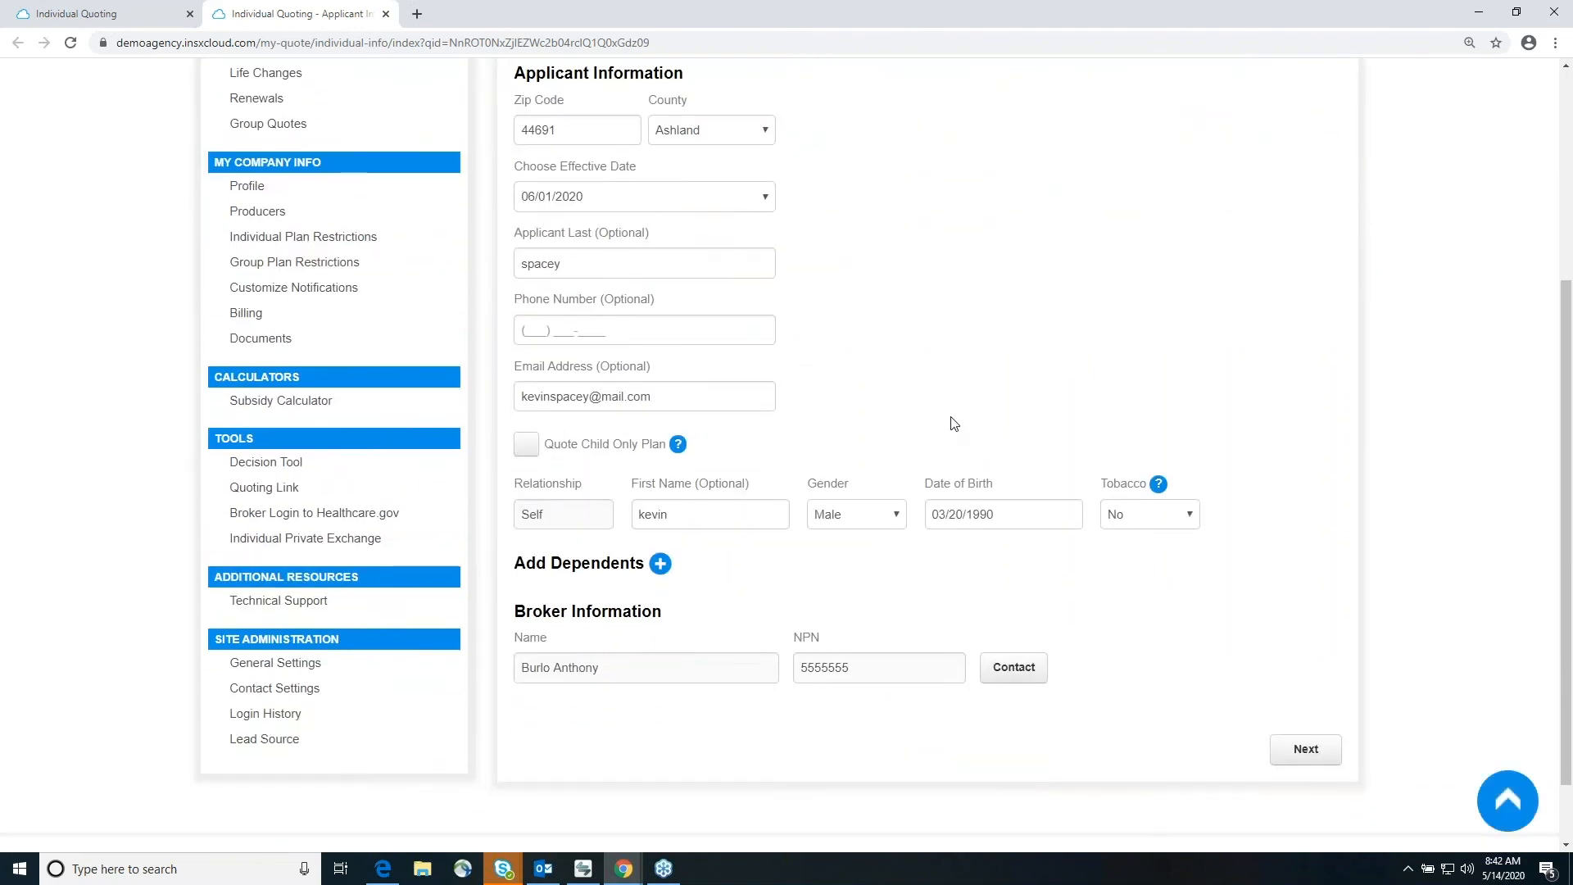
{"action": "left_click", "coordinate": [1321, 758]}
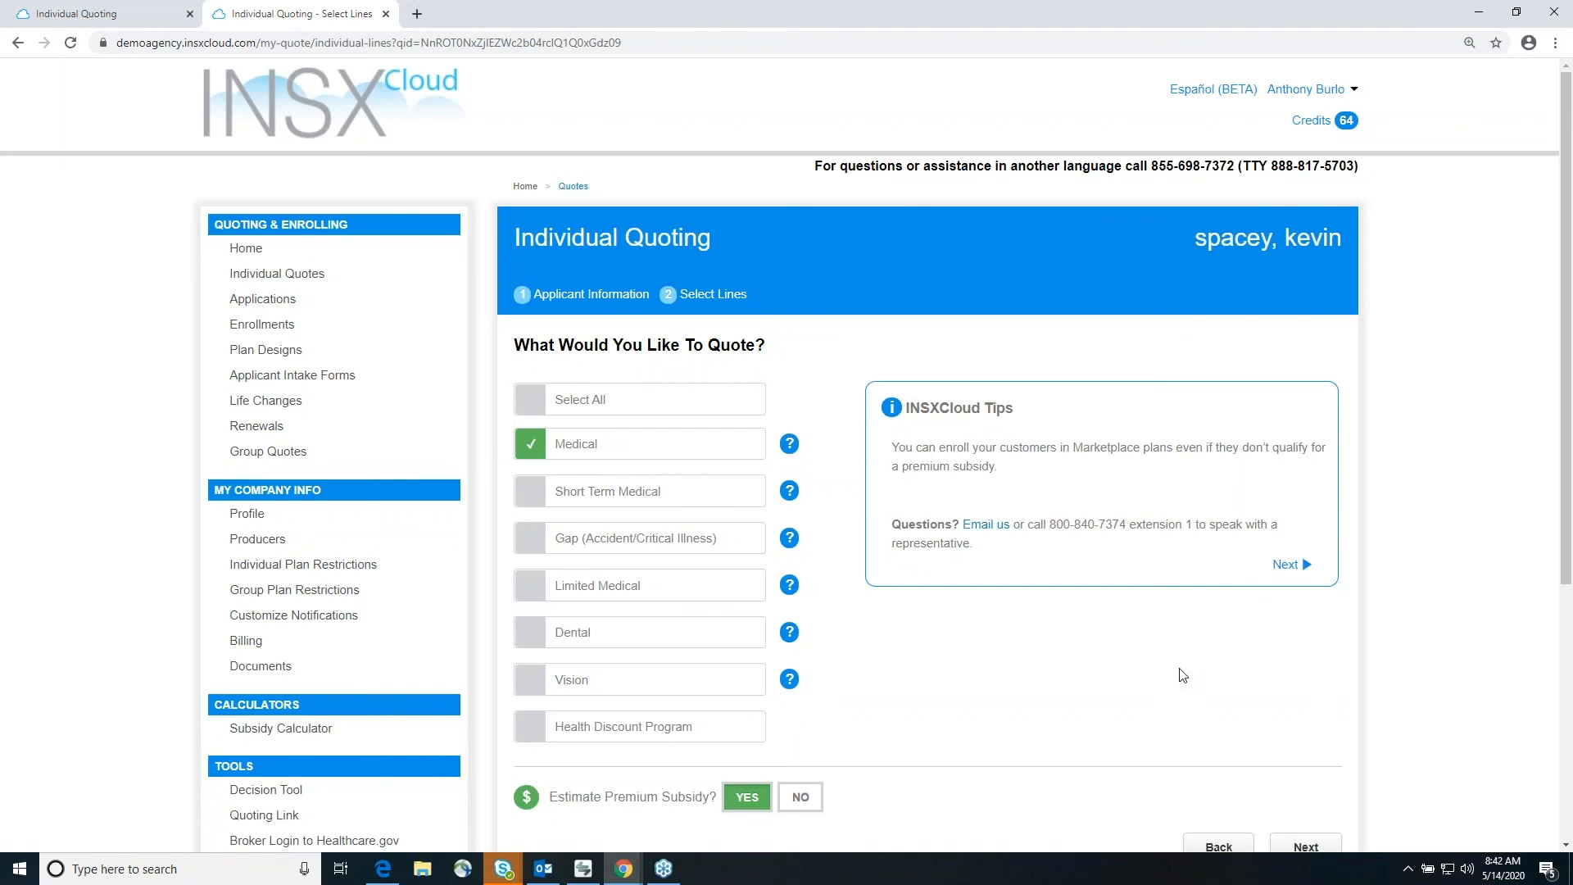
{"action": "scroll", "coordinate": [1182, 675], "scroll_direction": "down", "scroll_amount": 1}
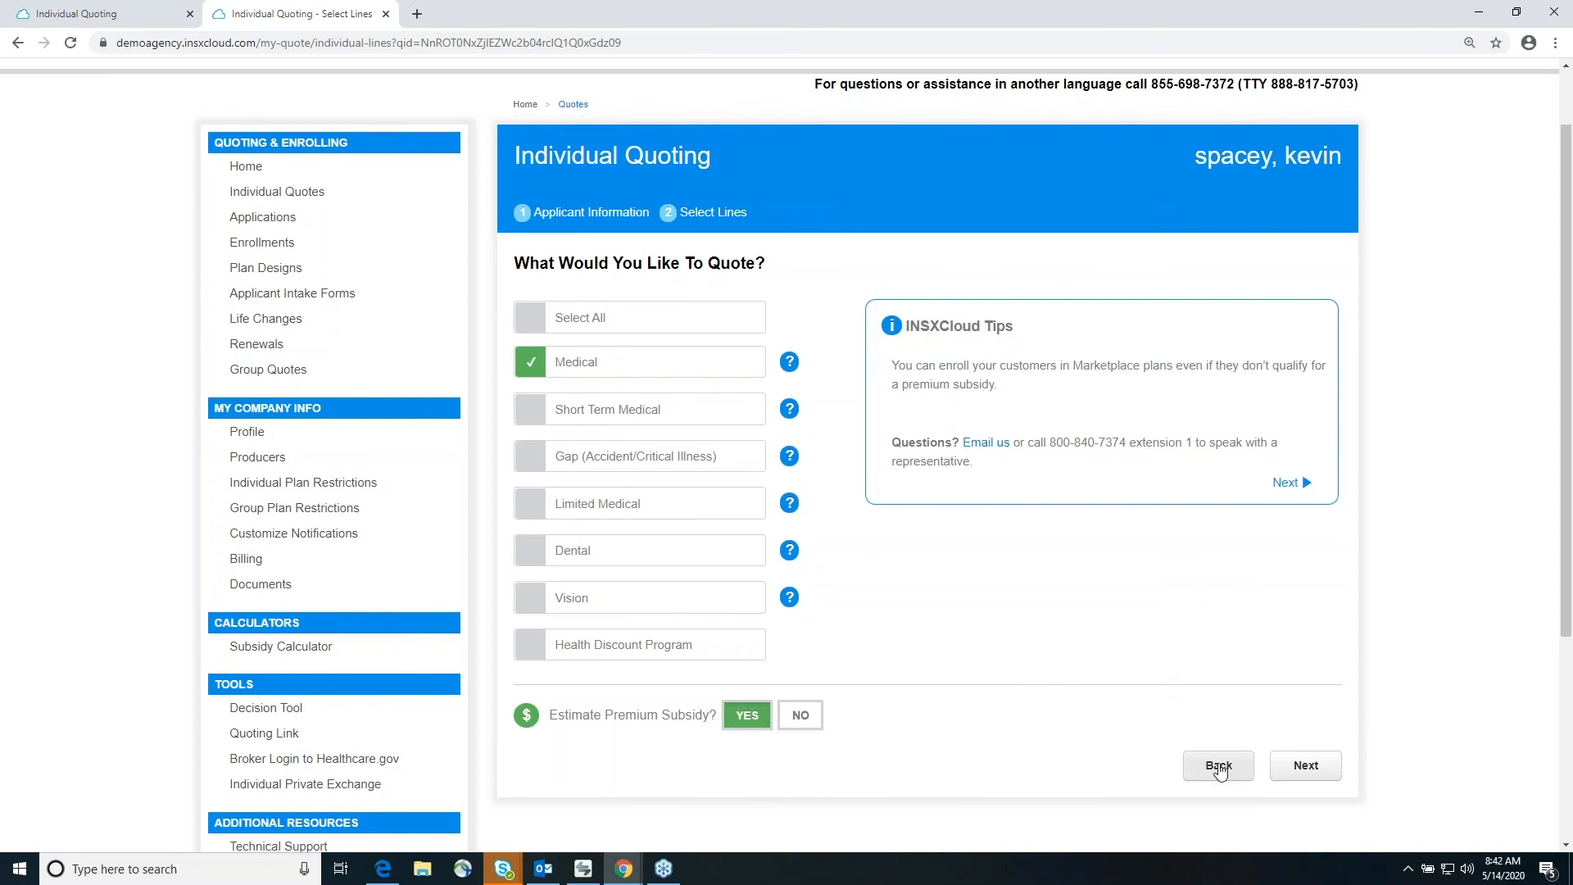
Step: Look between the private exchange's quotes list and the open quote's line selection, ending on the quotes list
{"action": "left_click", "coordinate": [125, 18]}
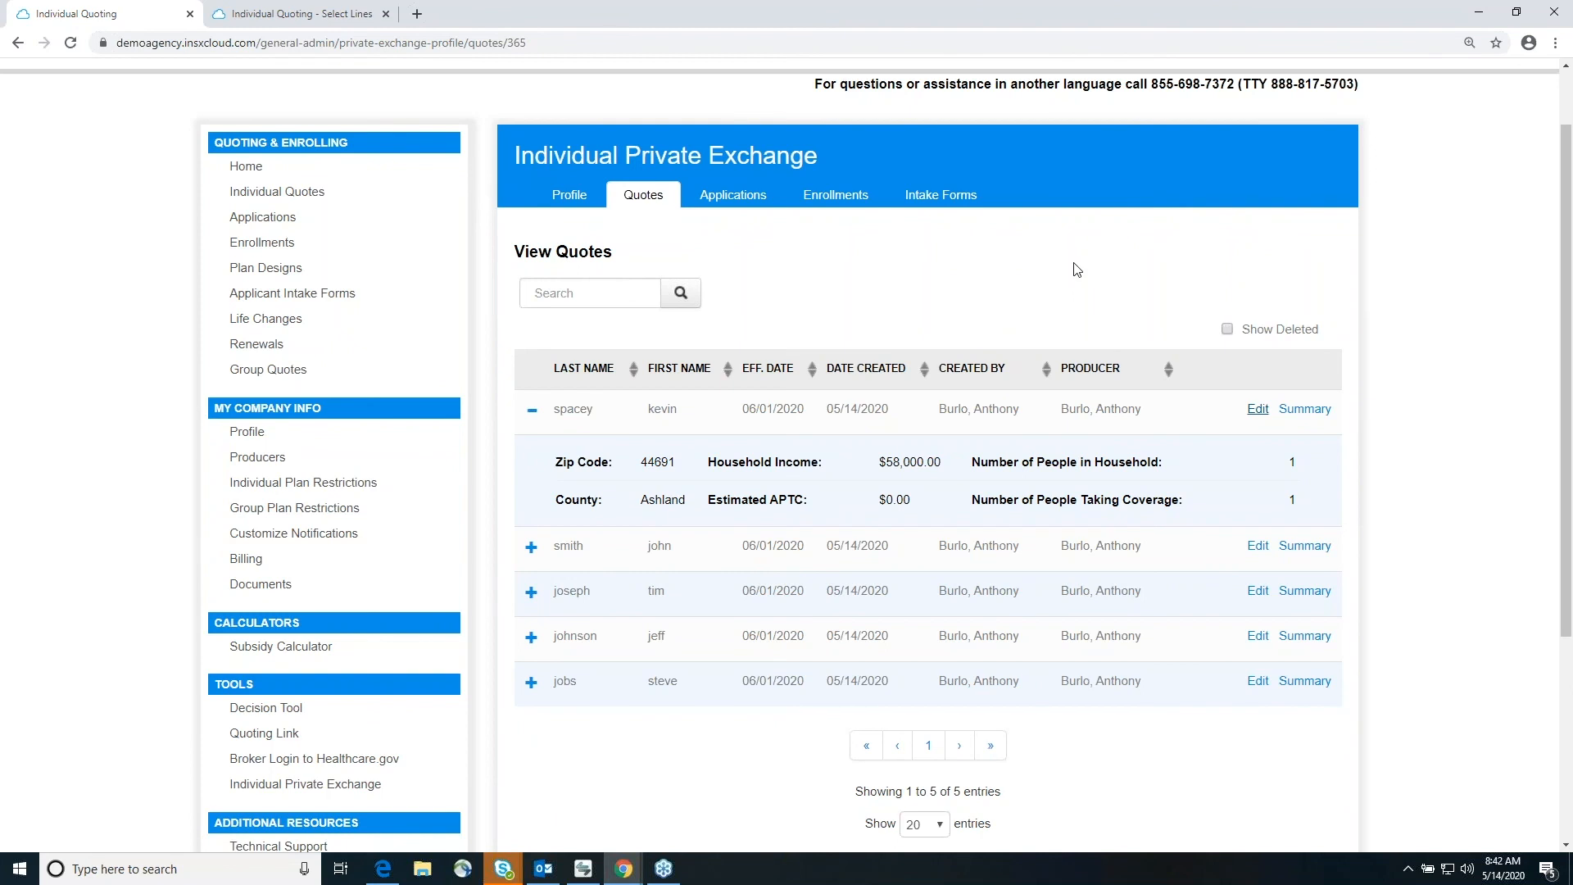
{"action": "left_click", "coordinate": [308, 14]}
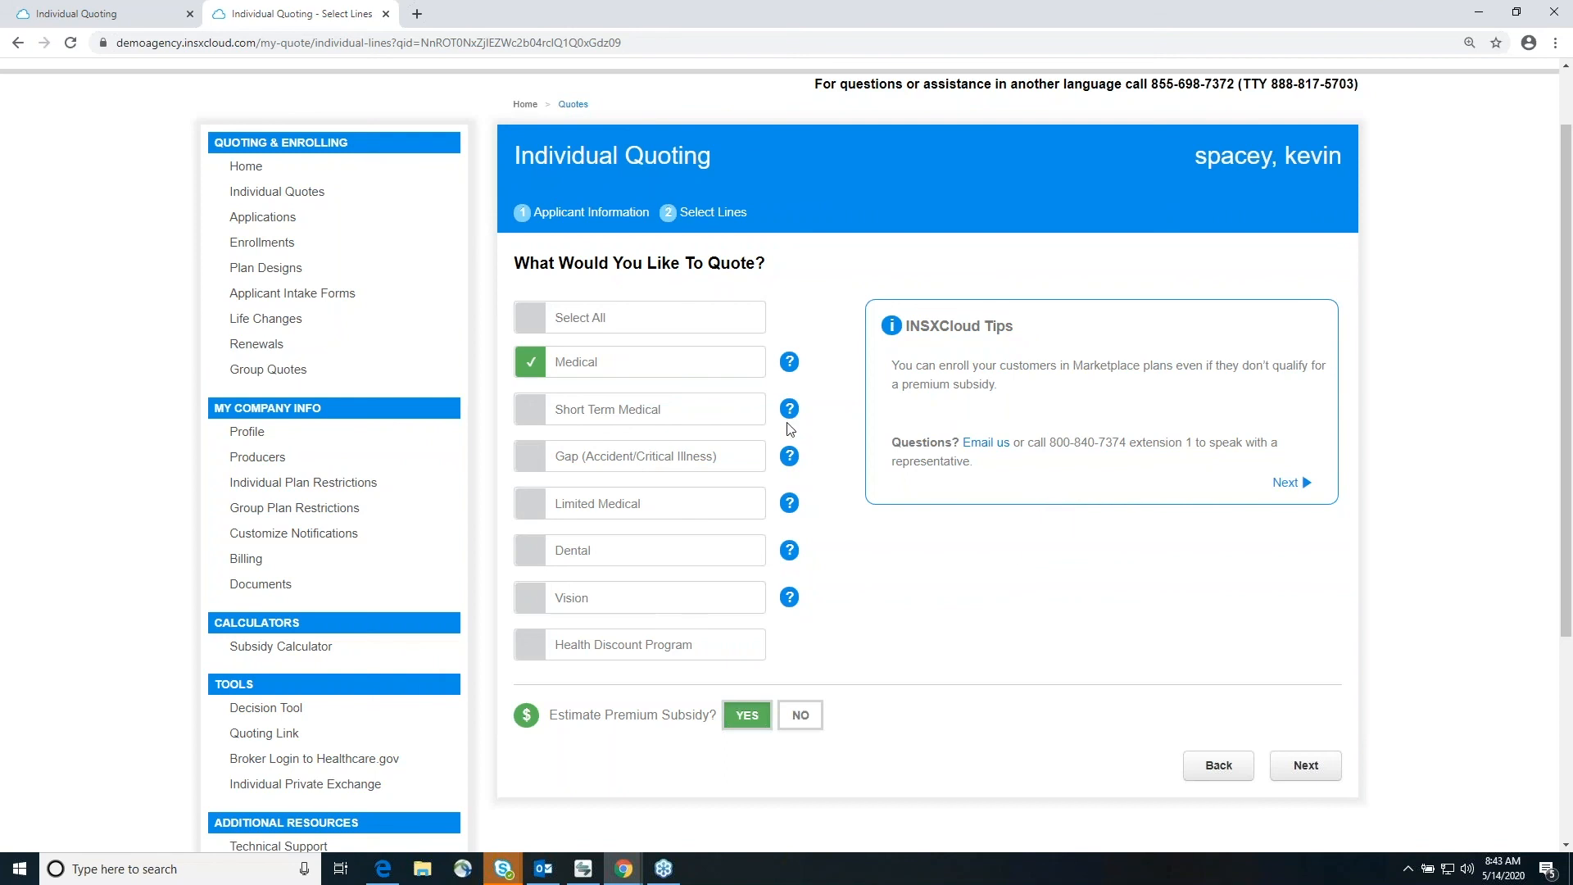
{"action": "left_click", "coordinate": [82, 15]}
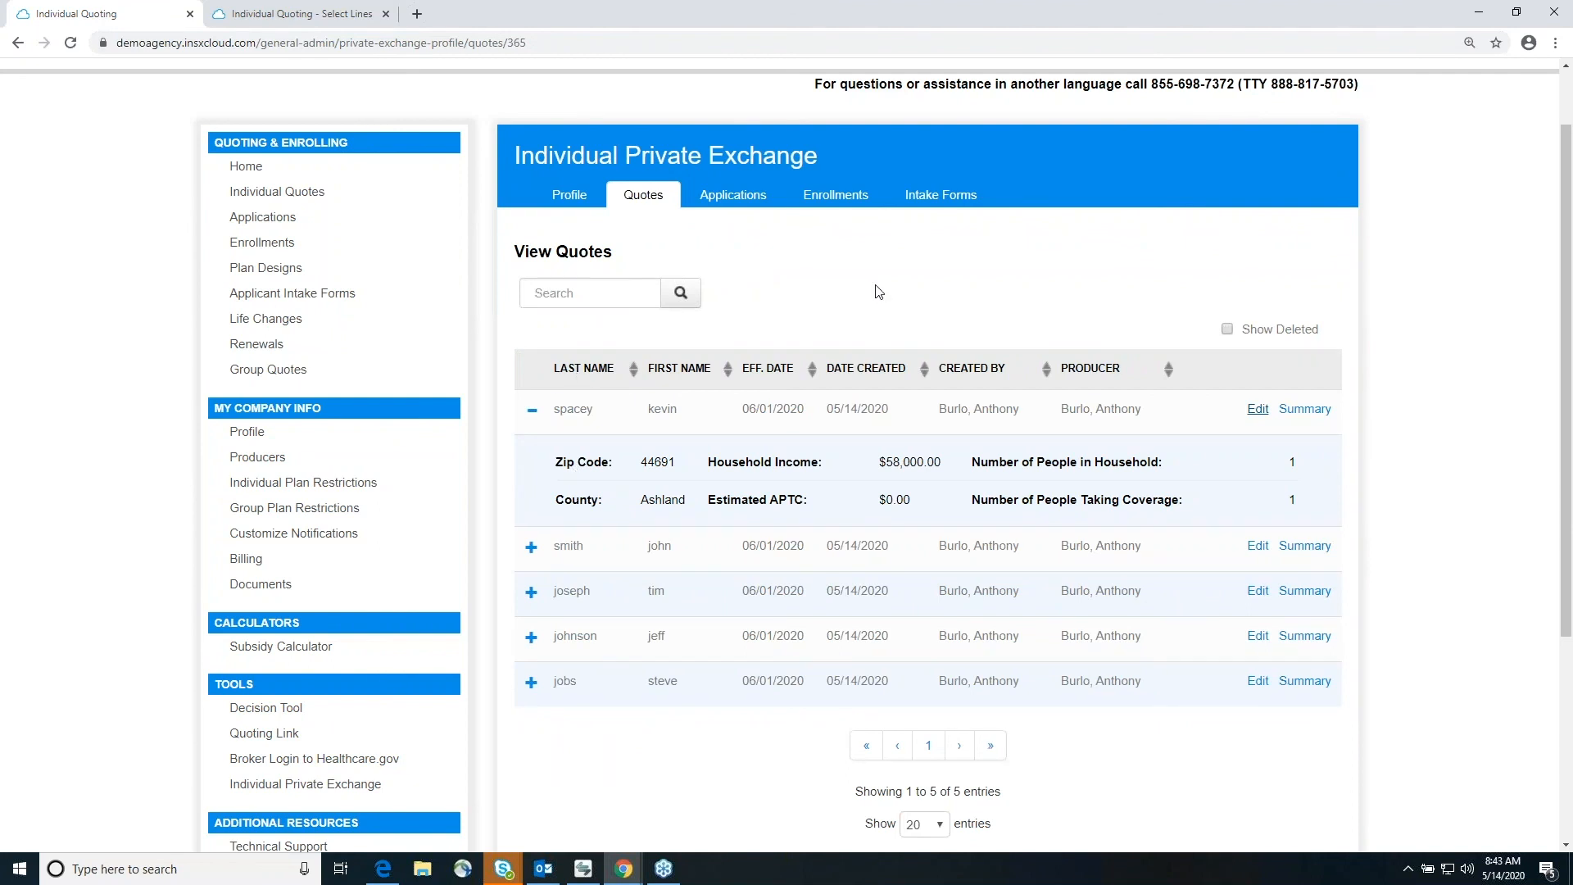
Step: Review the private exchange's profile settings and its applications list
{"action": "left_click", "coordinate": [571, 199]}
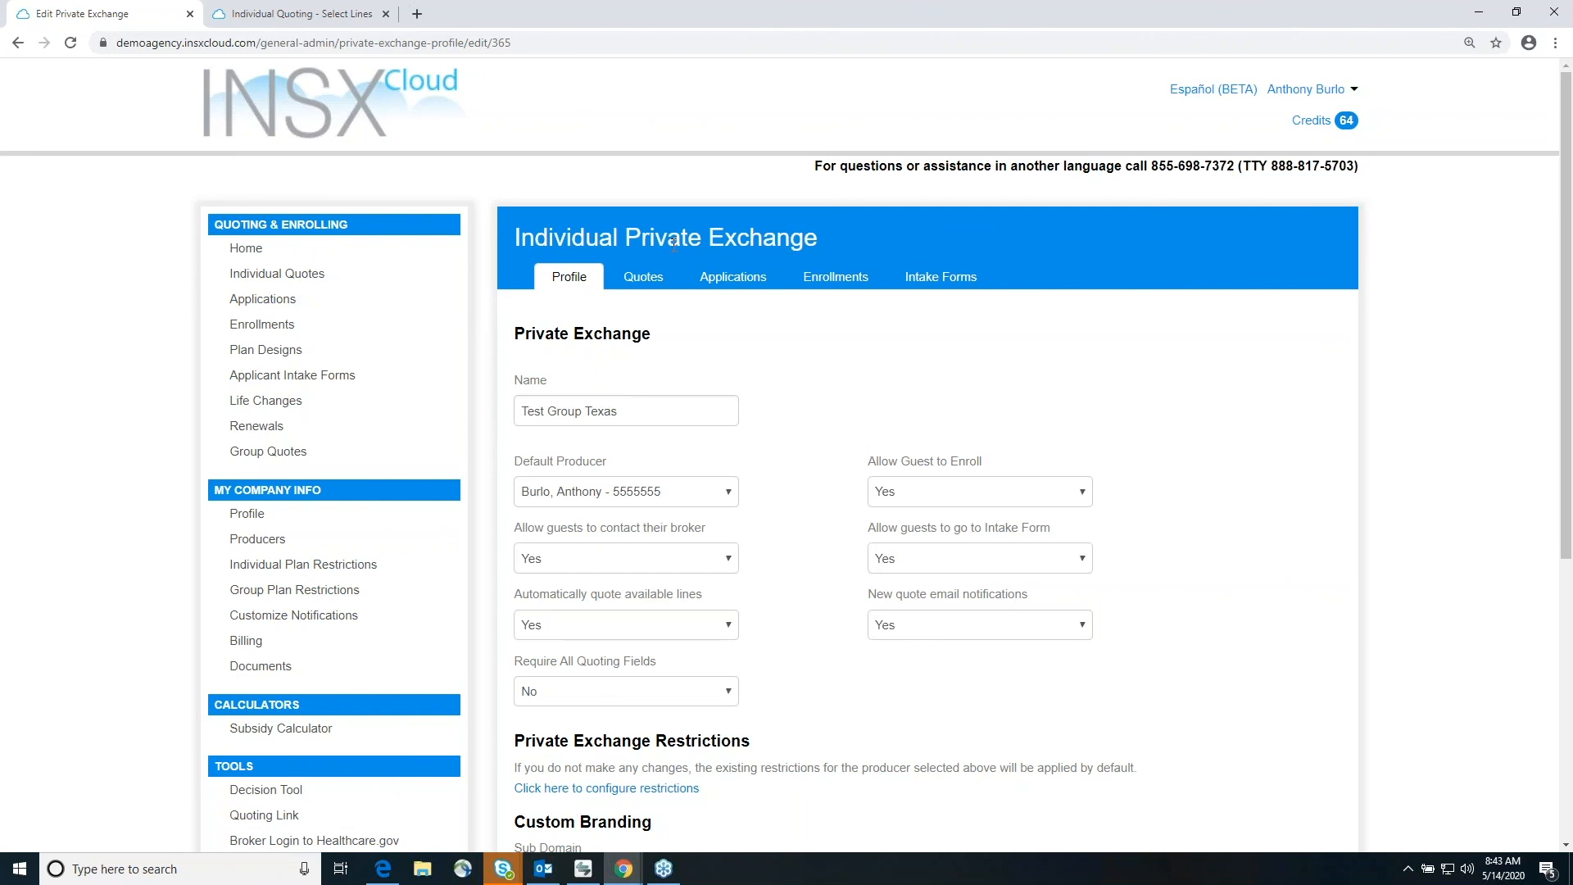
{"action": "left_click", "coordinate": [703, 281]}
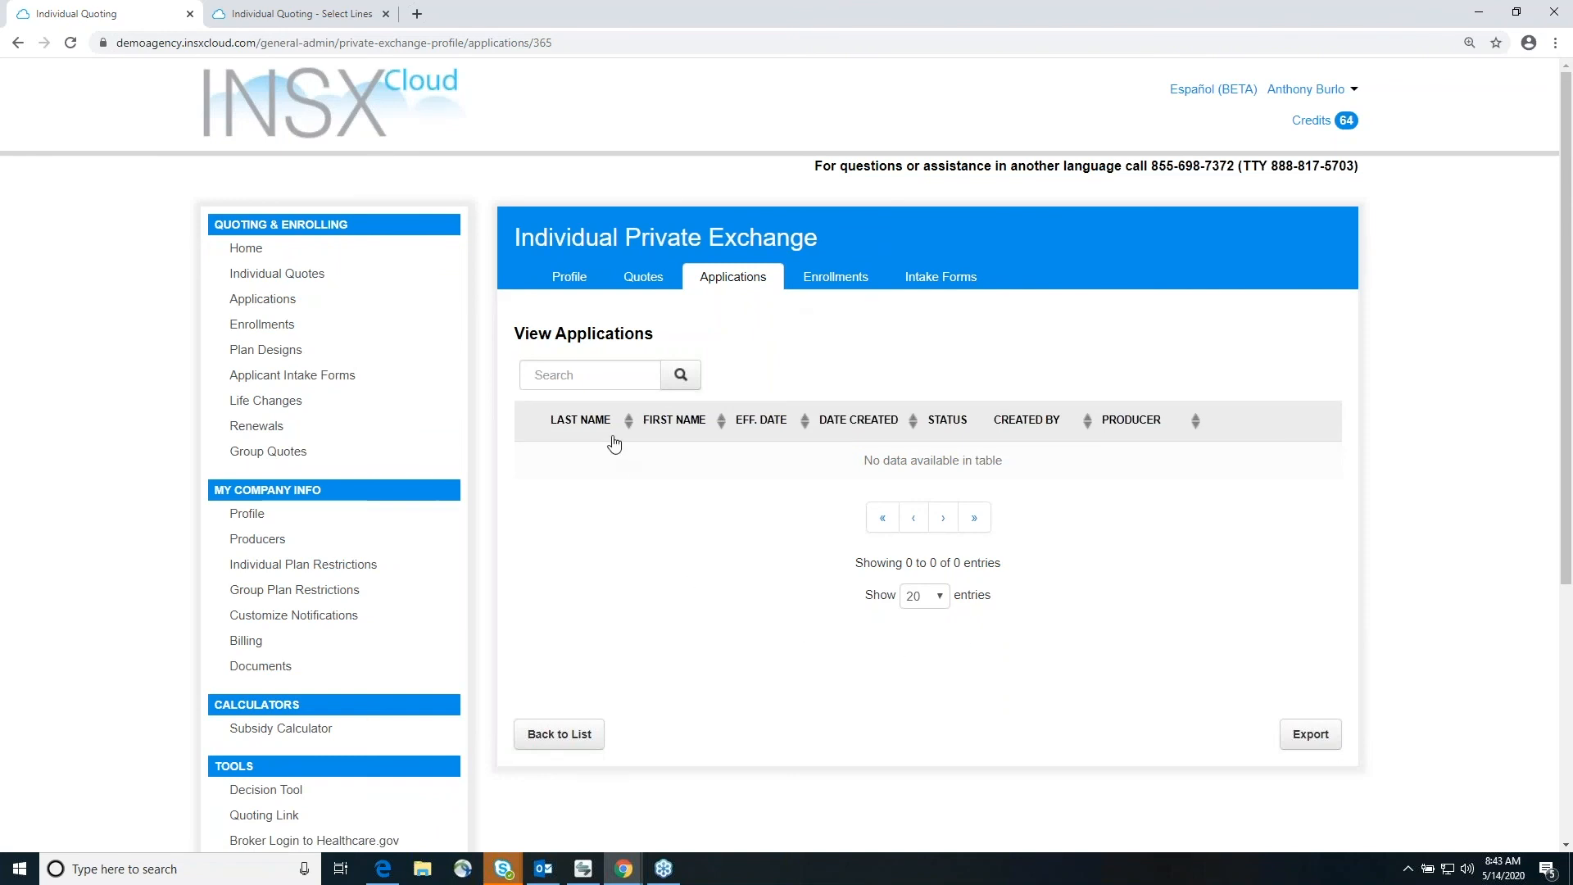
{"action": "left_click", "coordinate": [595, 285]}
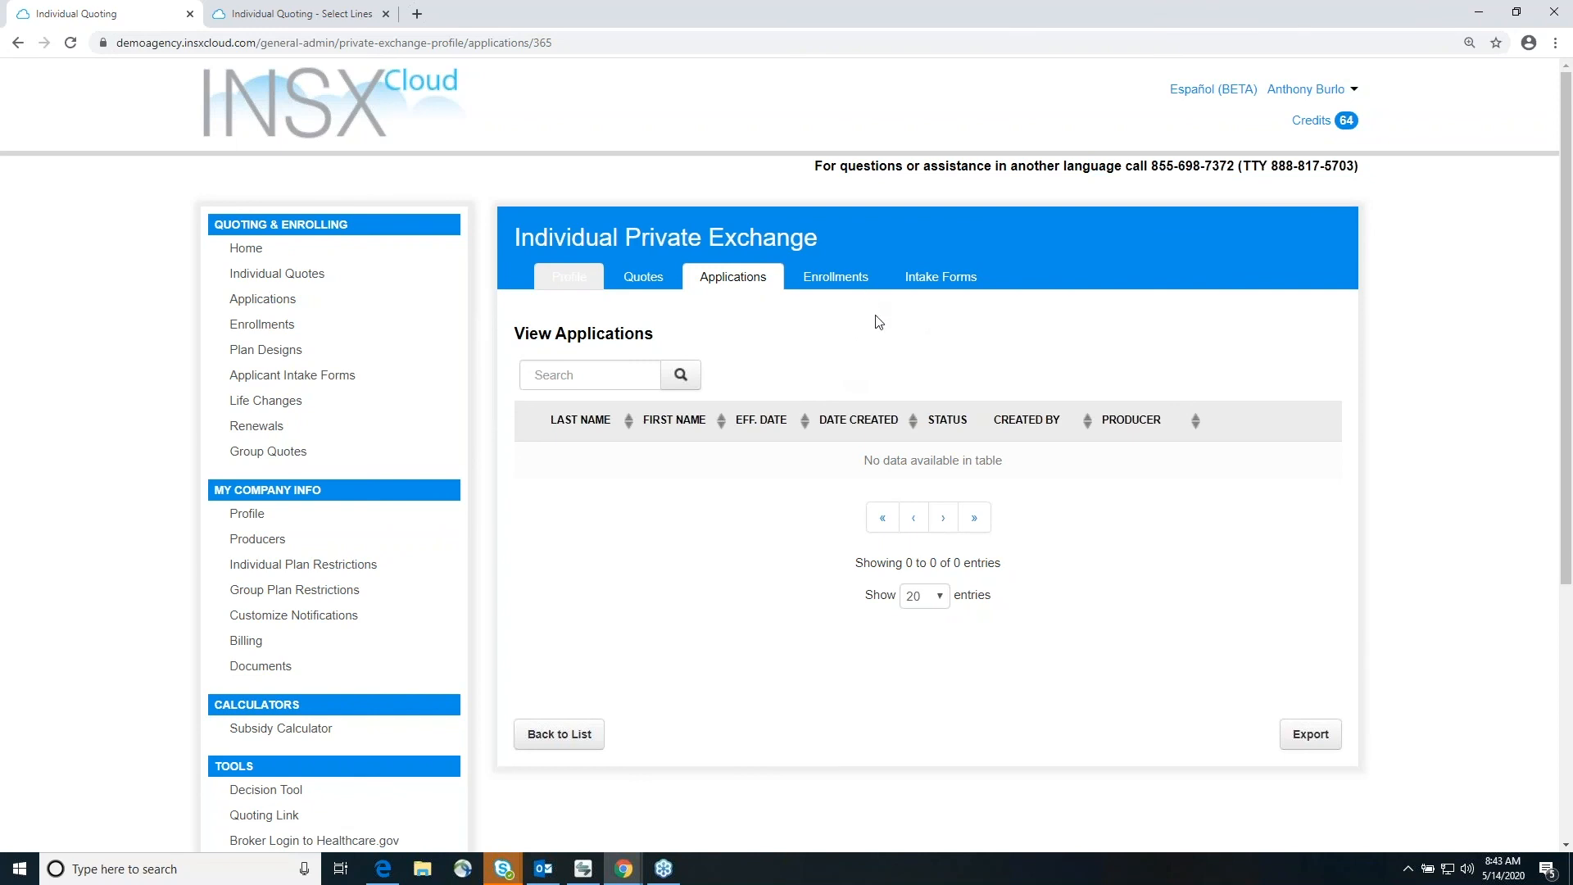
{"action": "left_click", "coordinate": [836, 278]}
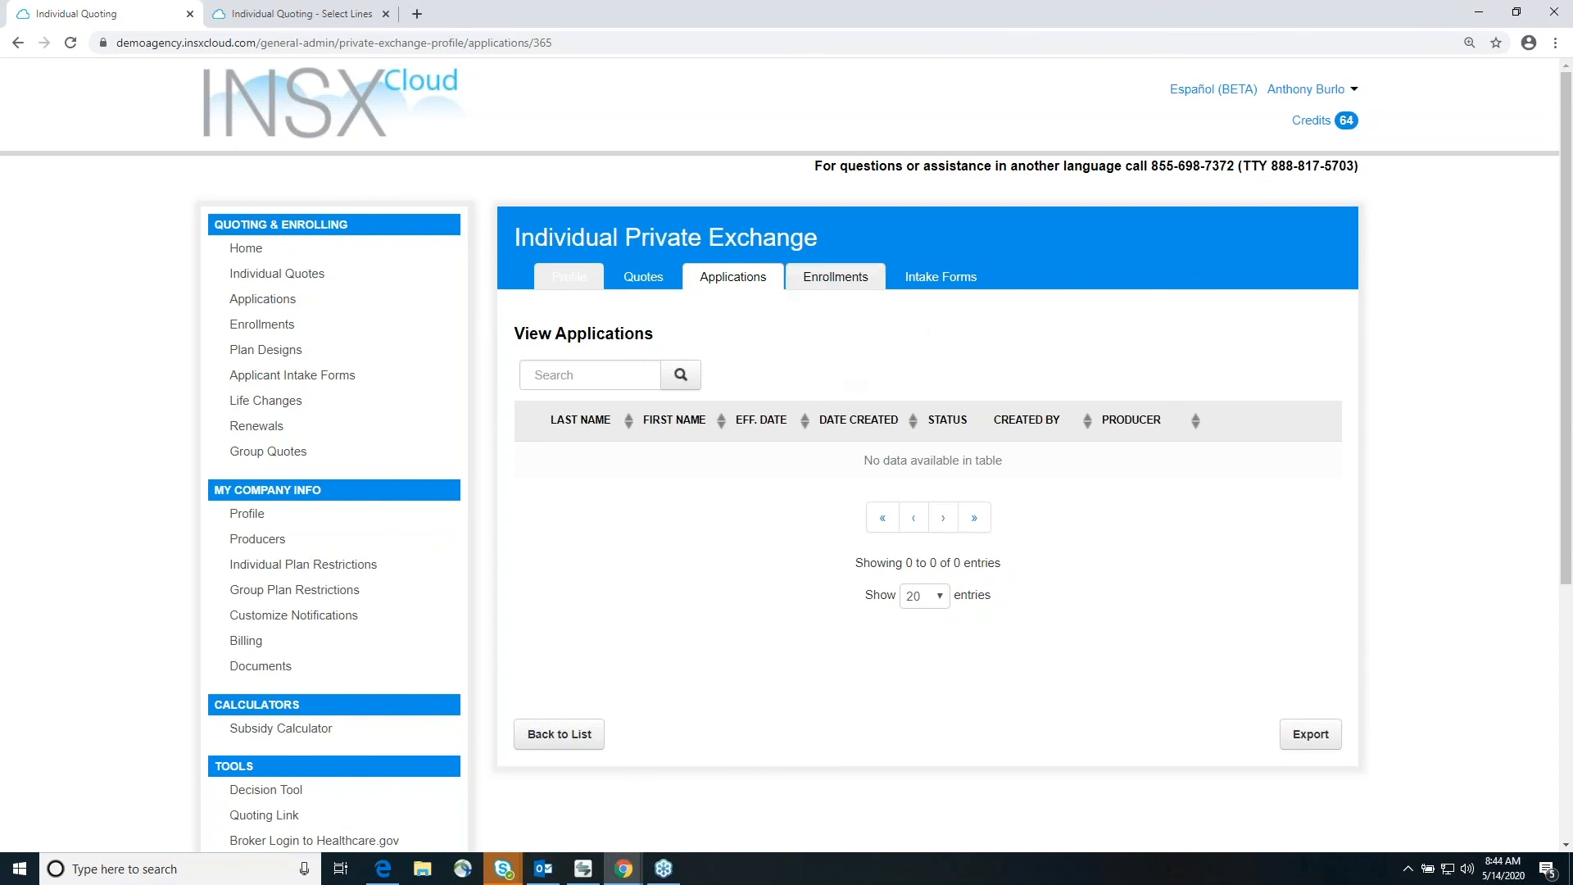
{"action": "left_click", "coordinate": [745, 281]}
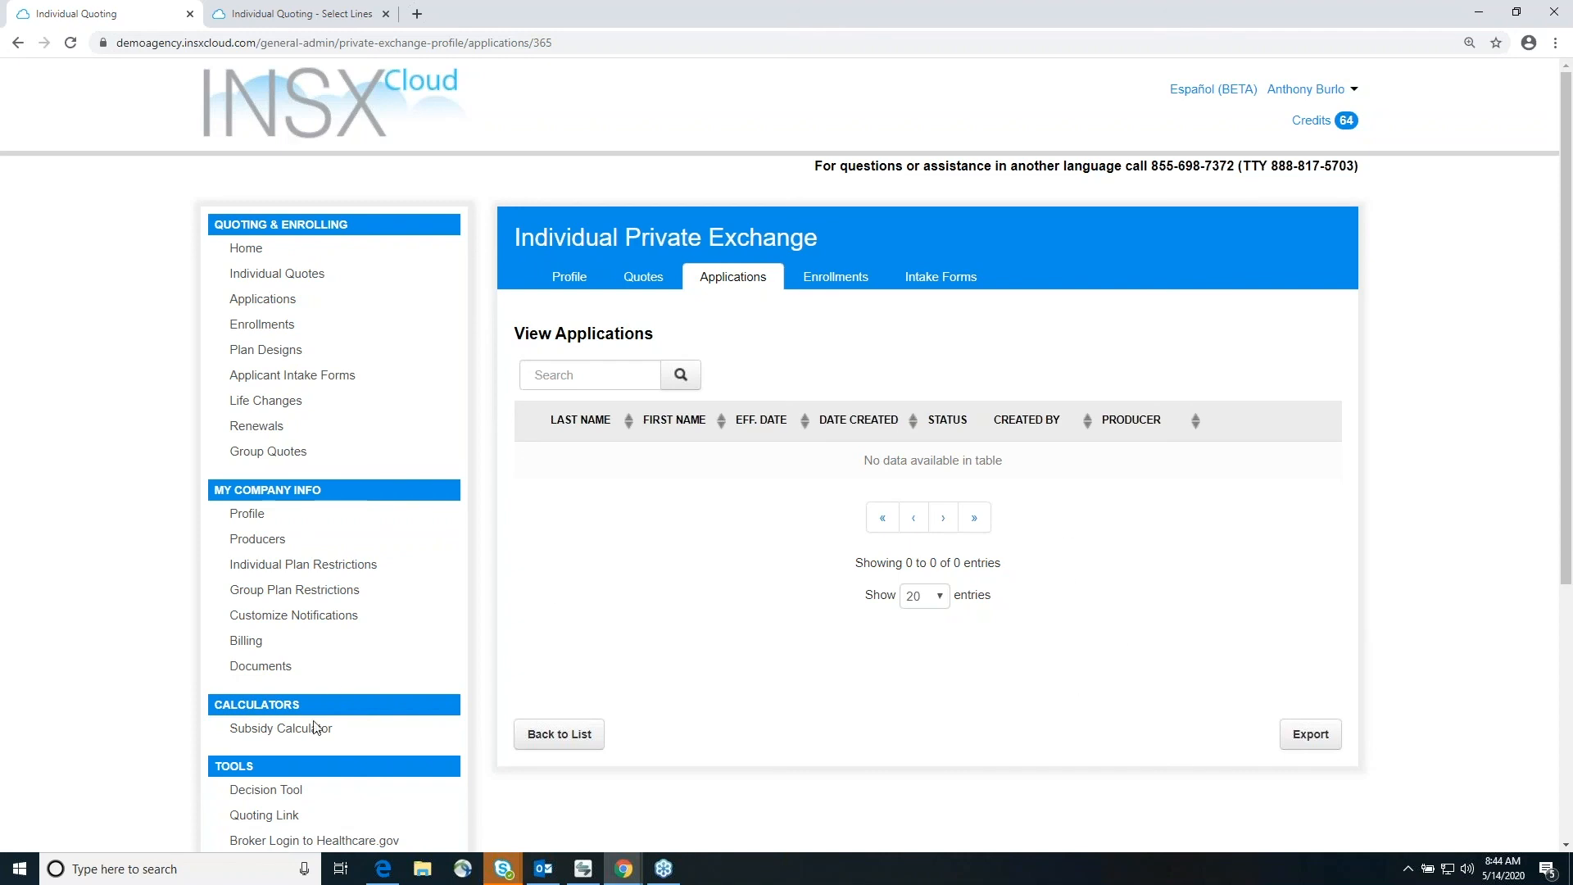
Step: Return to the Individual Private Exchange tool
{"action": "scroll", "coordinate": [331, 681], "scroll_direction": "down", "scroll_amount": 1}
{"action": "left_click", "coordinate": [303, 786]}
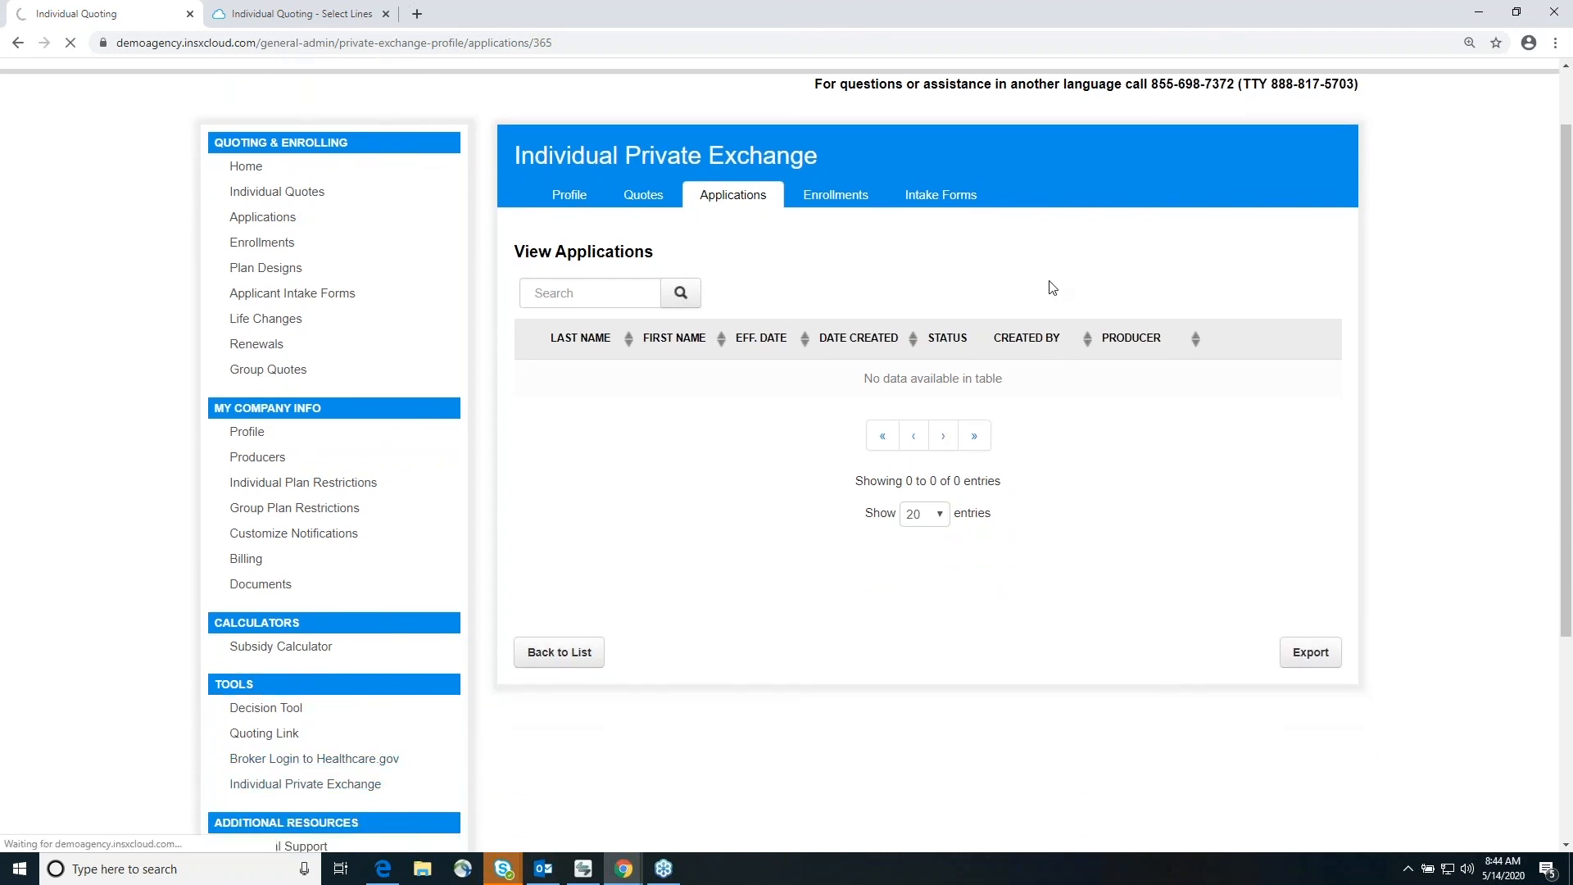